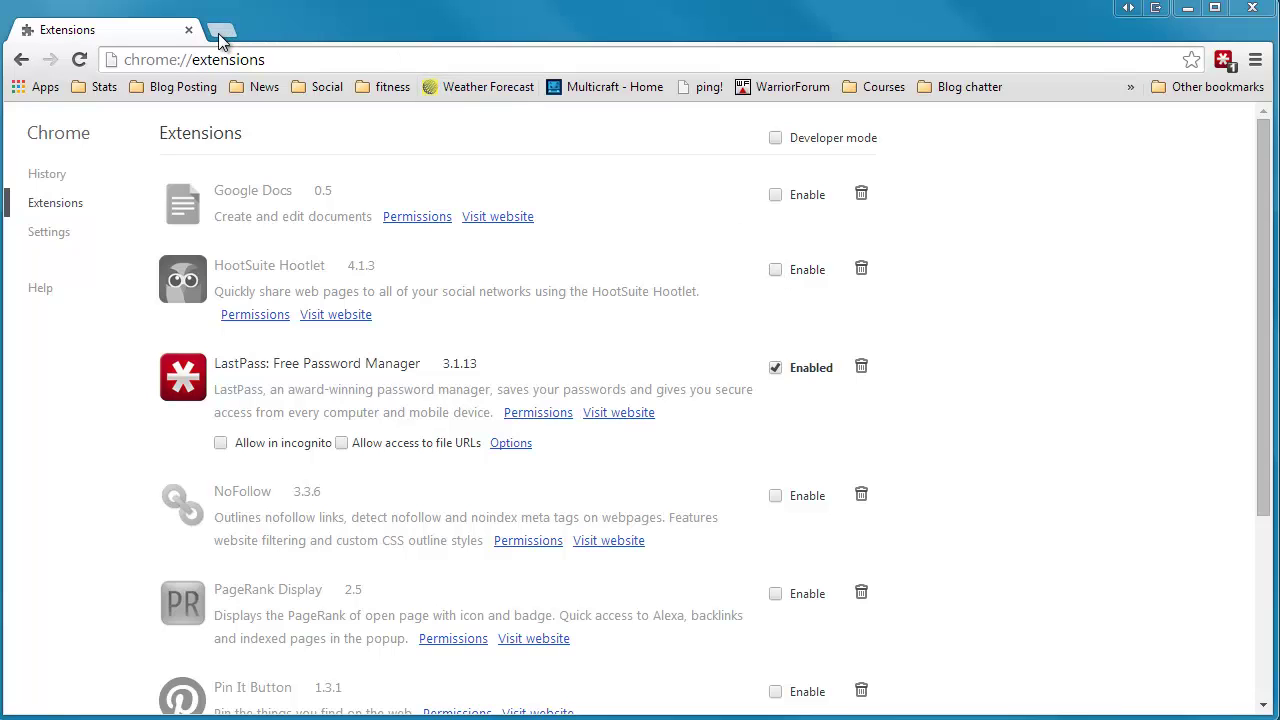
- Open the Google+ home page in a new tab and look through the feed
{"action": "left_click", "coordinate": [222, 31]}
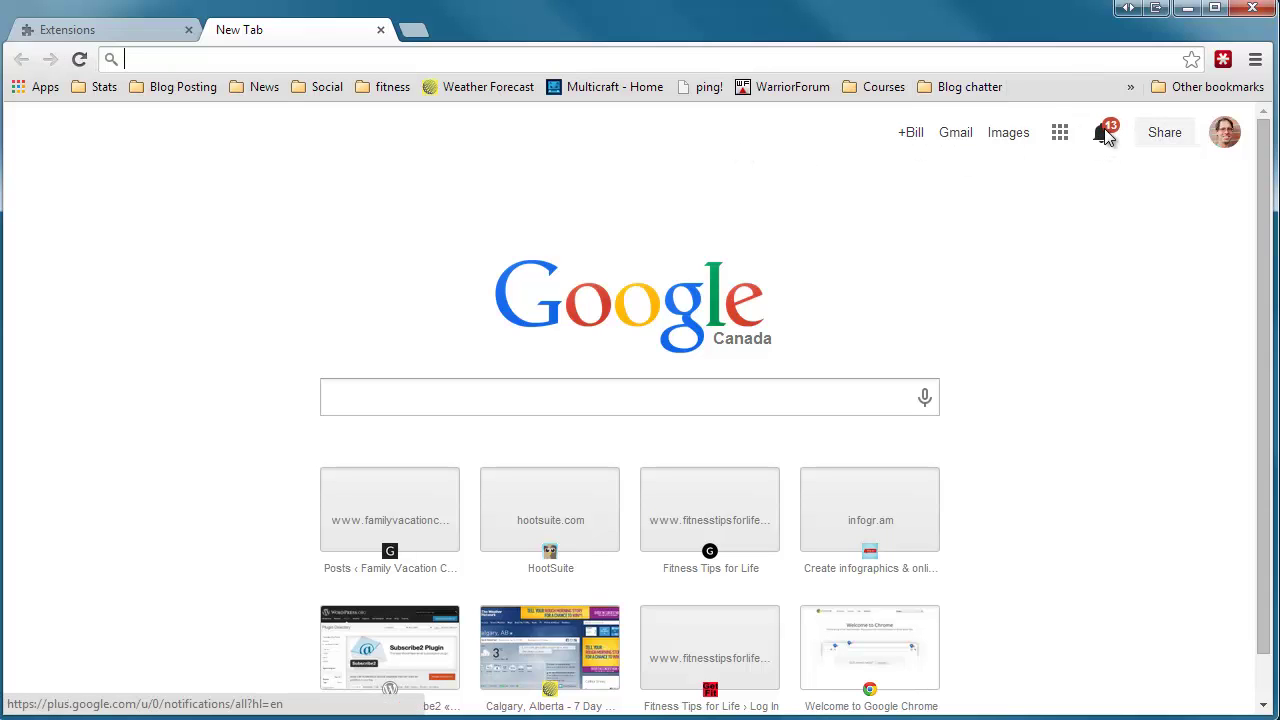
{"action": "left_click", "coordinate": [910, 136]}
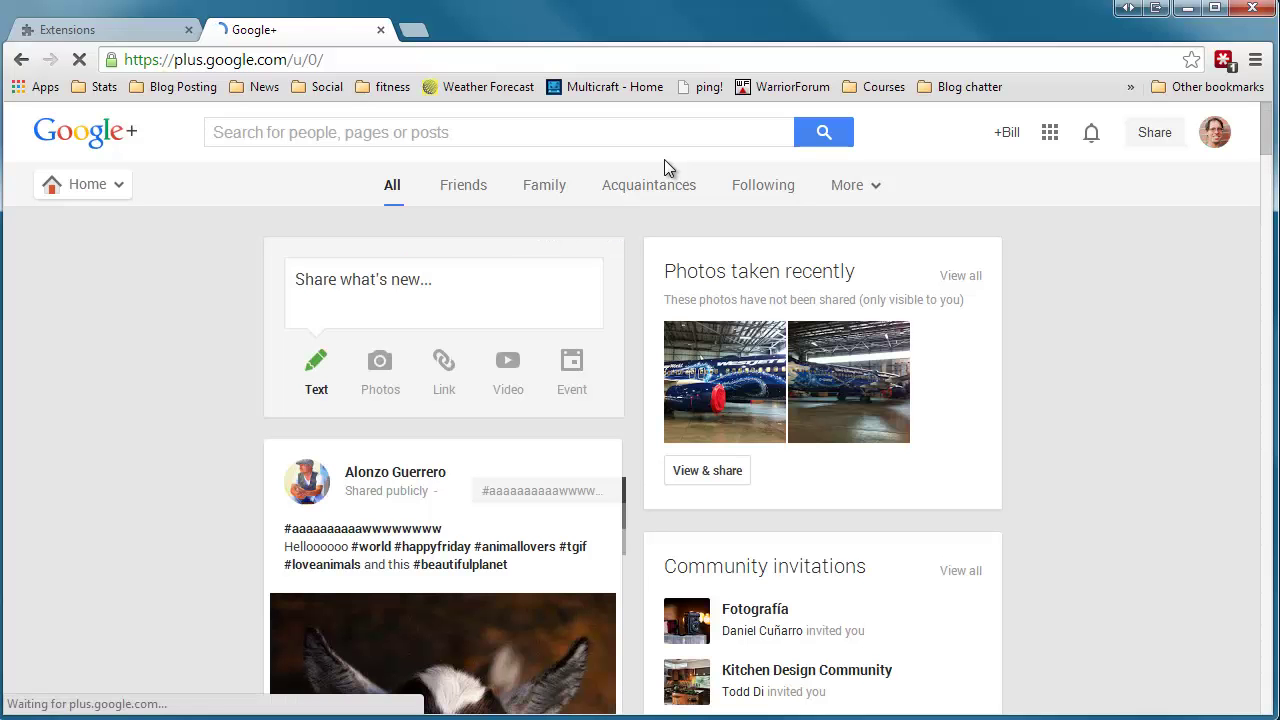
{"action": "scroll", "coordinate": [778, 275], "scroll_direction": "down", "scroll_amount": 5}
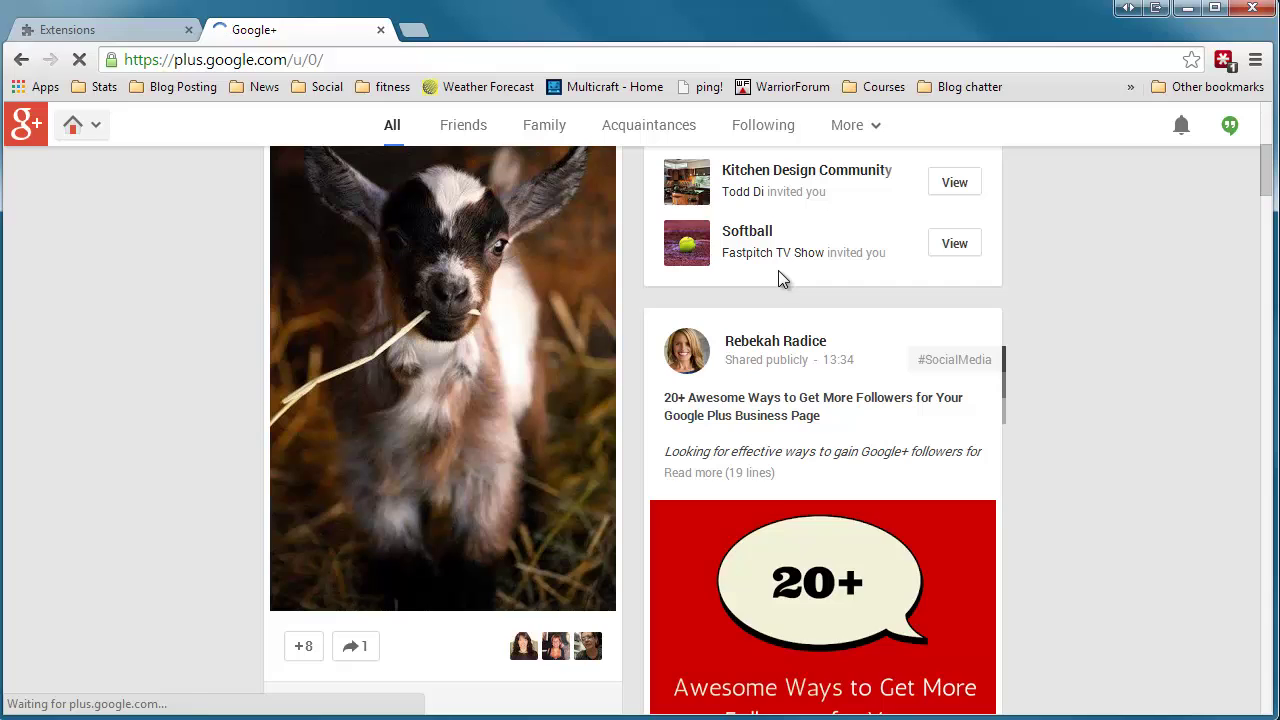
{"action": "scroll", "coordinate": [778, 270], "scroll_direction": "down", "scroll_amount": 5}
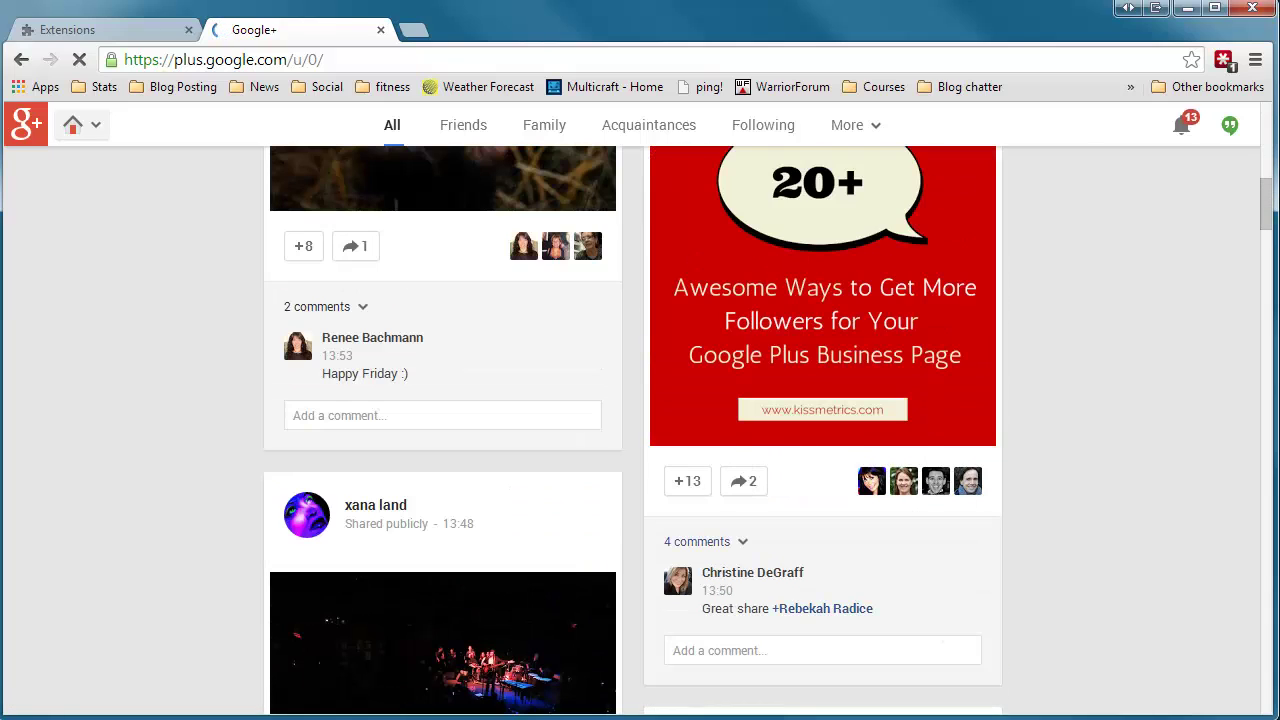
{"action": "scroll", "coordinate": [778, 275], "scroll_direction": "up", "scroll_amount": 9}
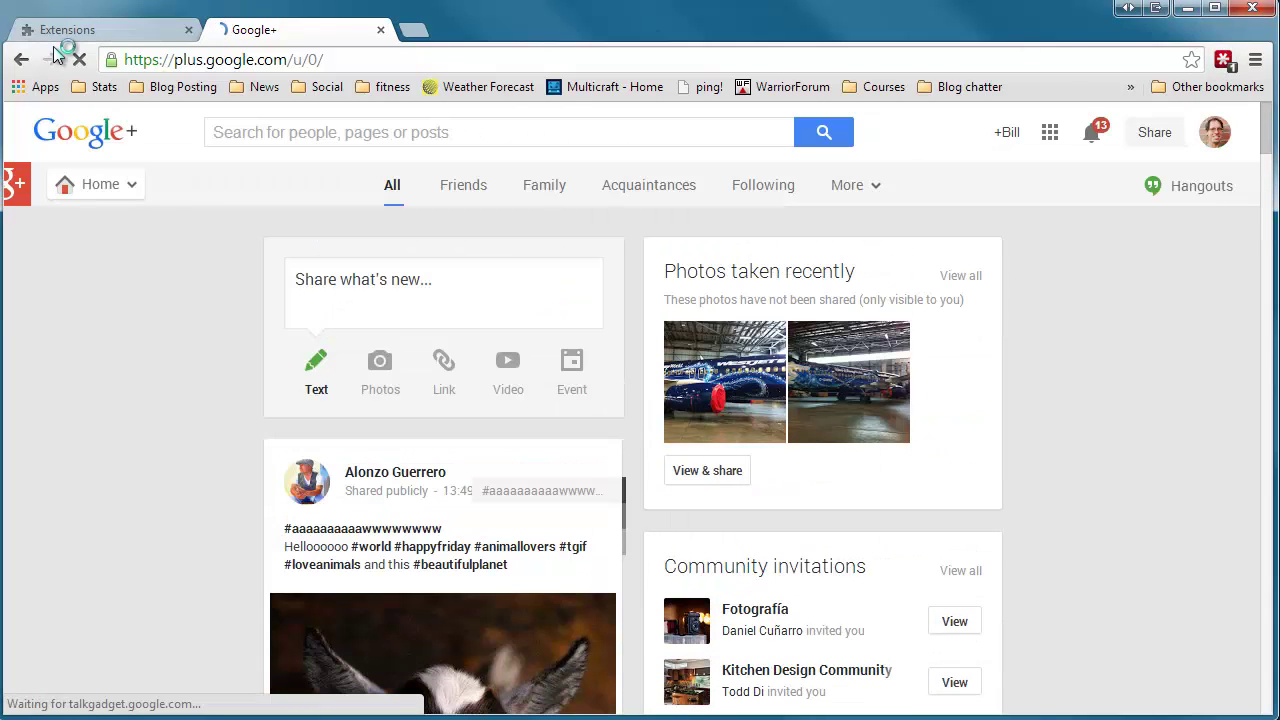
- Return to the Extensions page and enable the HootSuite Hootlet extension
{"action": "left_click", "coordinate": [55, 30]}
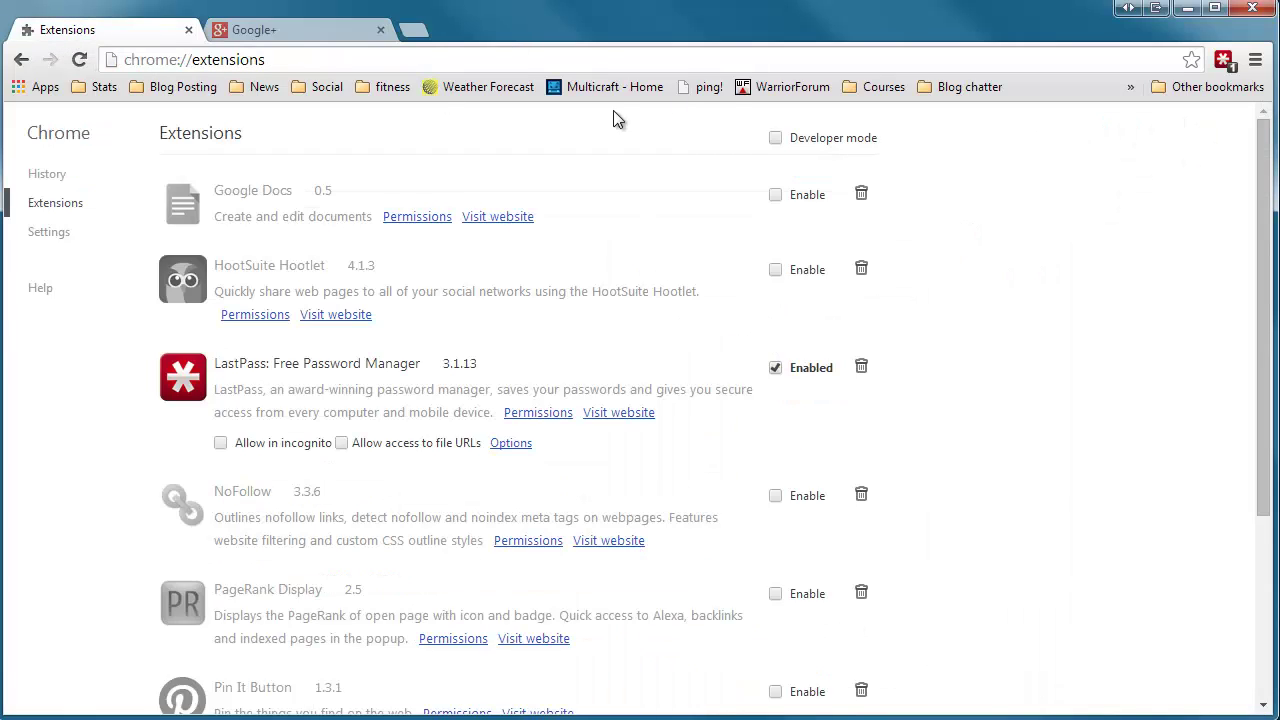
{"action": "left_click", "coordinate": [777, 270]}
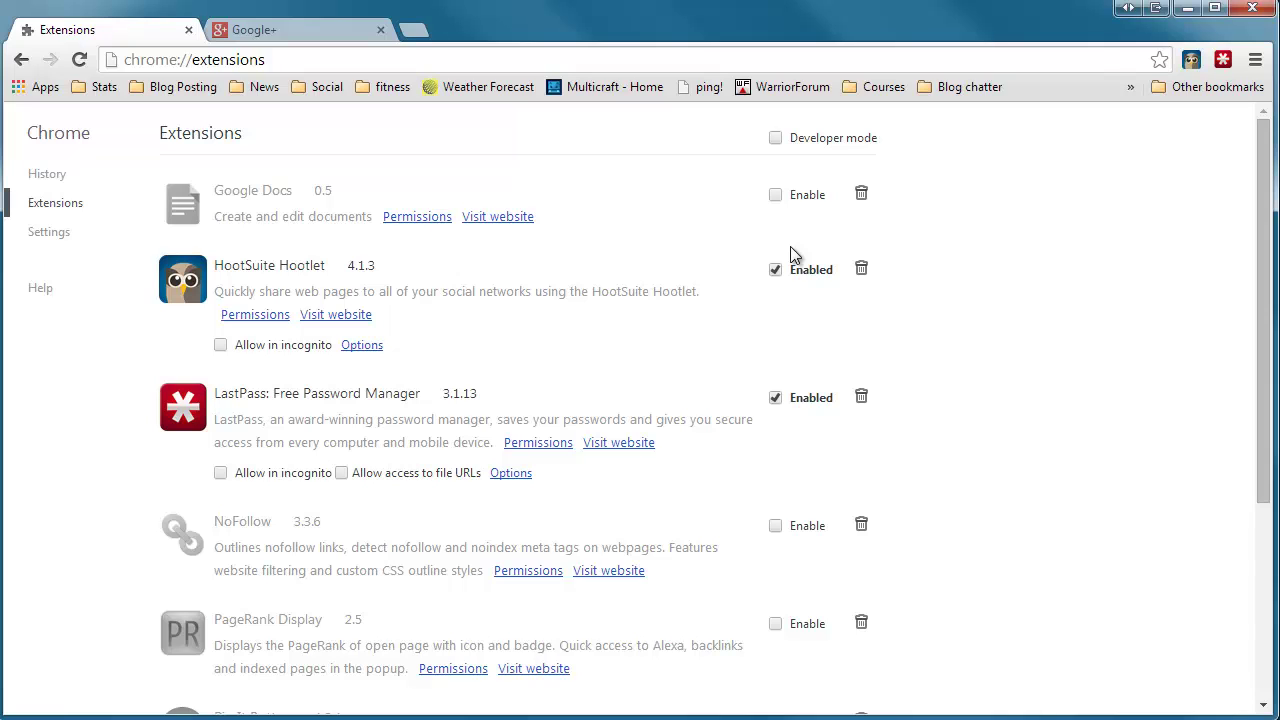
- Open the bookmarked article "Backlinks: 17 Powerful (Yet Untapped) Sources" from the Blog chatter folder in a new tab
{"action": "left_click", "coordinate": [410, 30]}
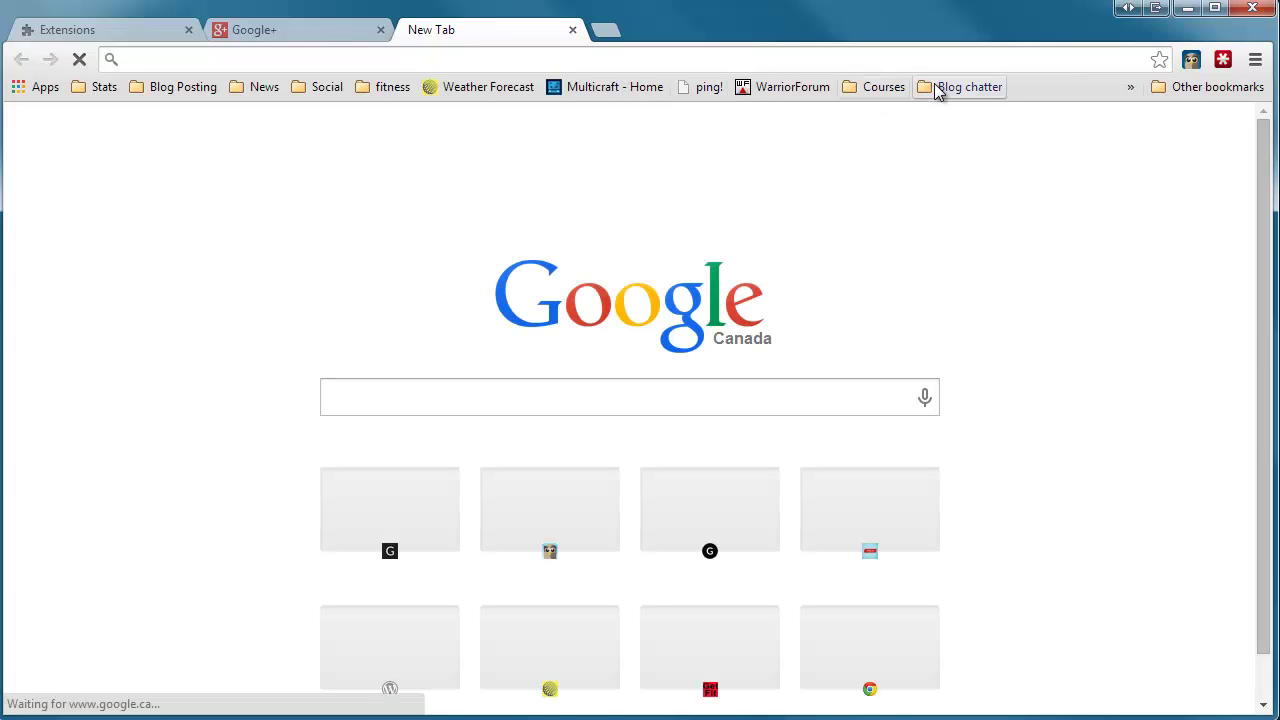
{"action": "left_click", "coordinate": [940, 88]}
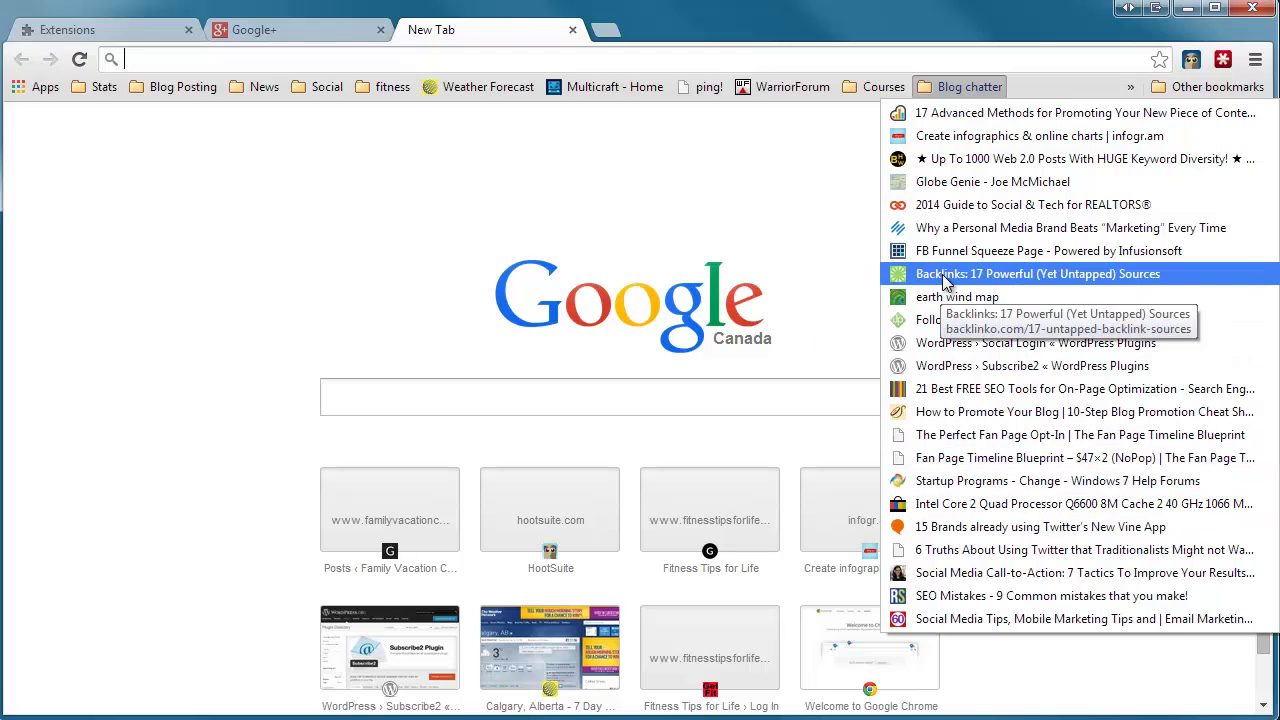
{"action": "left_click", "coordinate": [942, 279]}
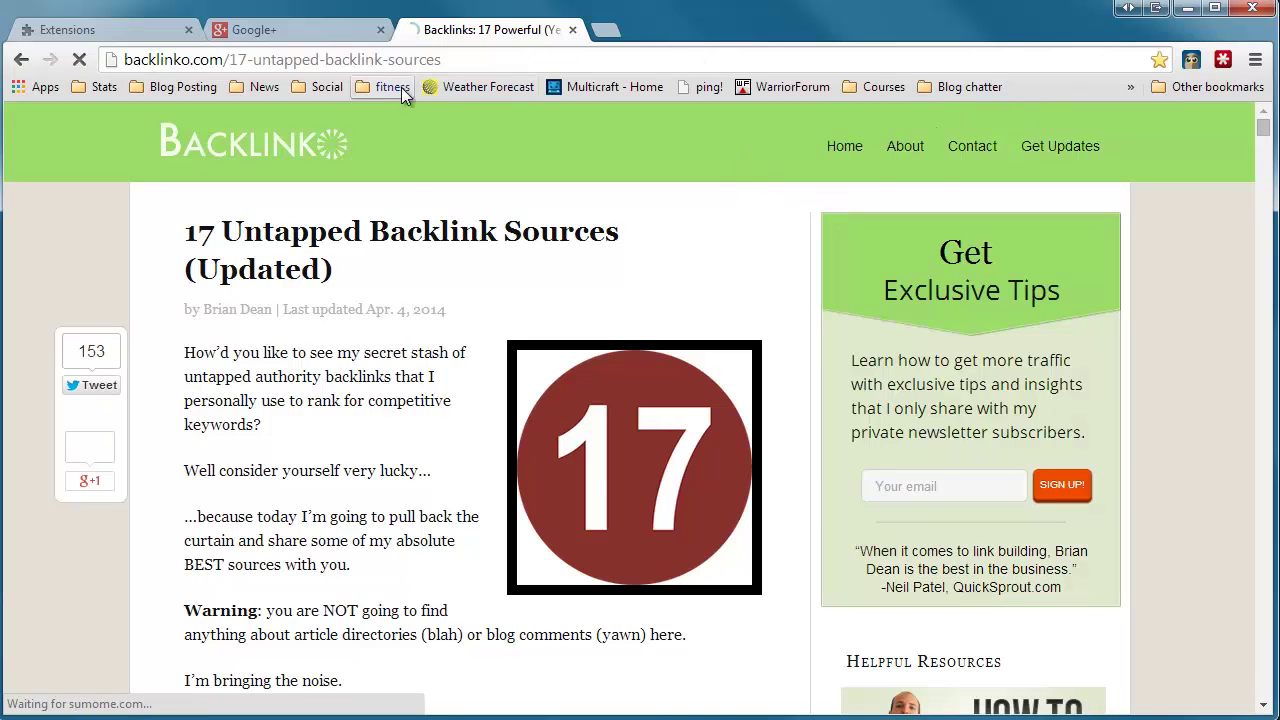
- Try to schedule a Hootlet post of the article for April 26, 2014 with the comment "//Great new article"
{"action": "left_click", "coordinate": [1191, 59]}
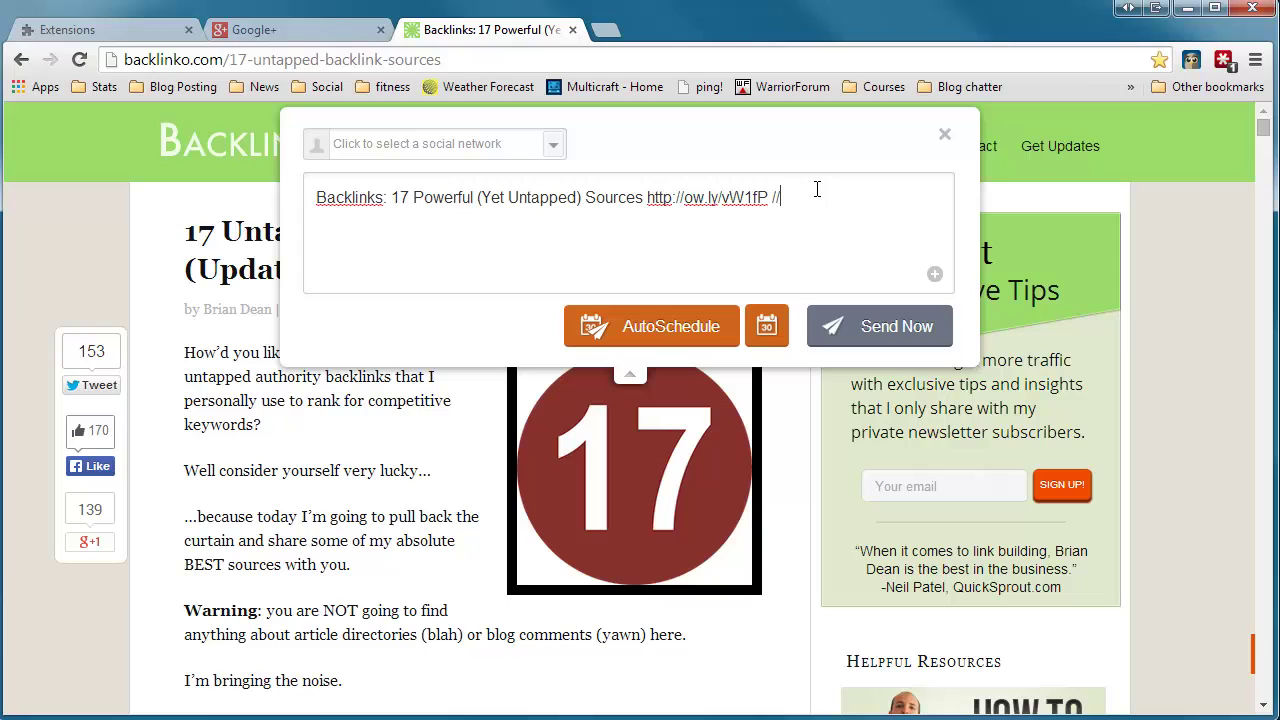
{"action": "type", "text": "//Great new article"}
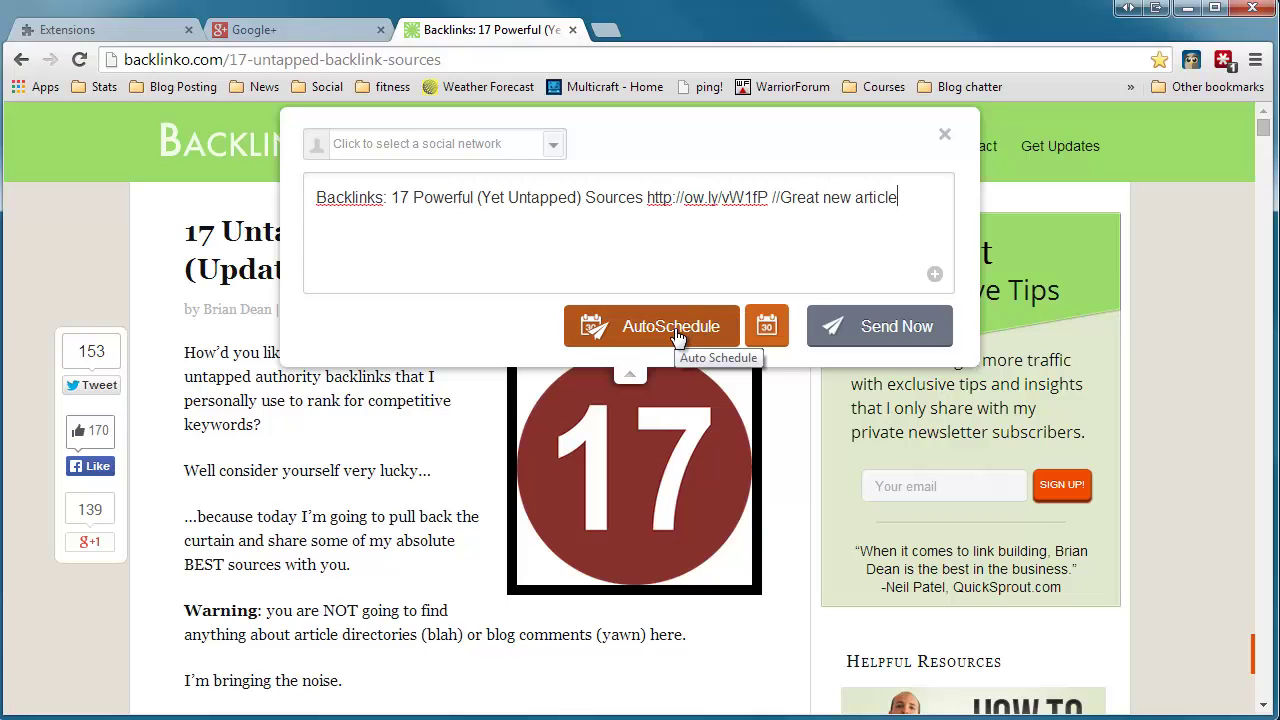
{"action": "left_click", "coordinate": [768, 328]}
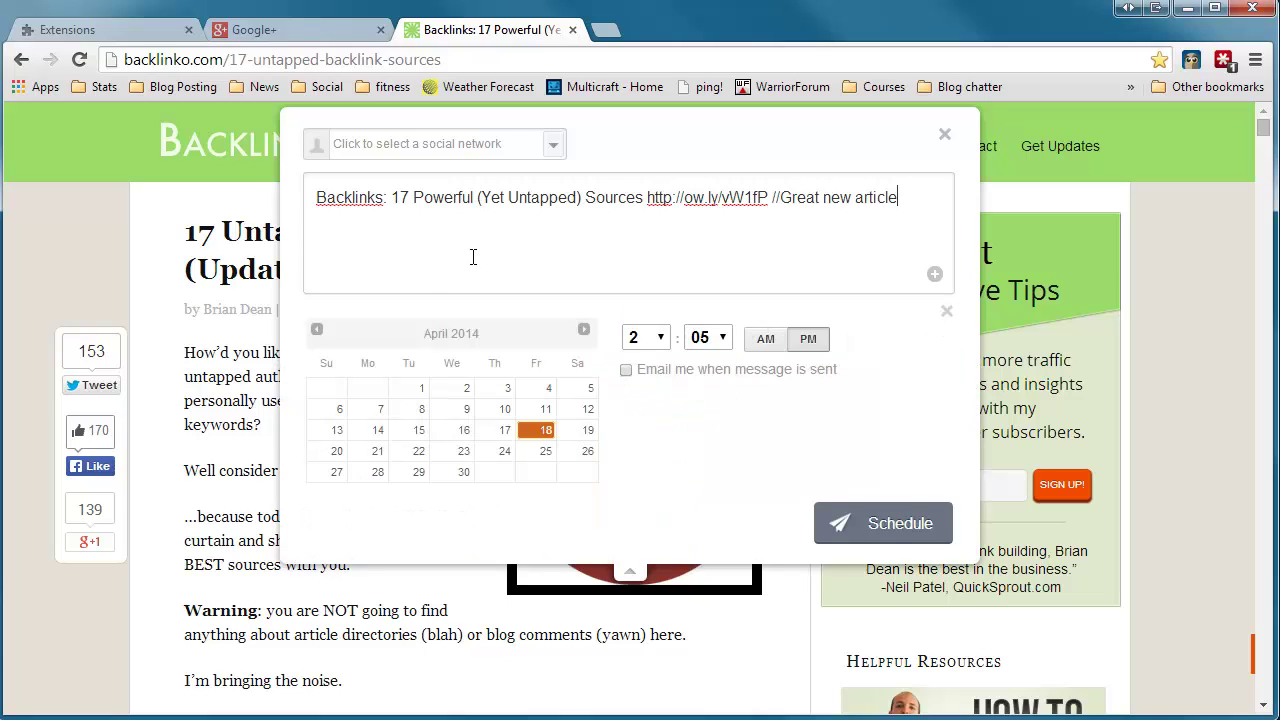
{"action": "left_click", "coordinate": [587, 452]}
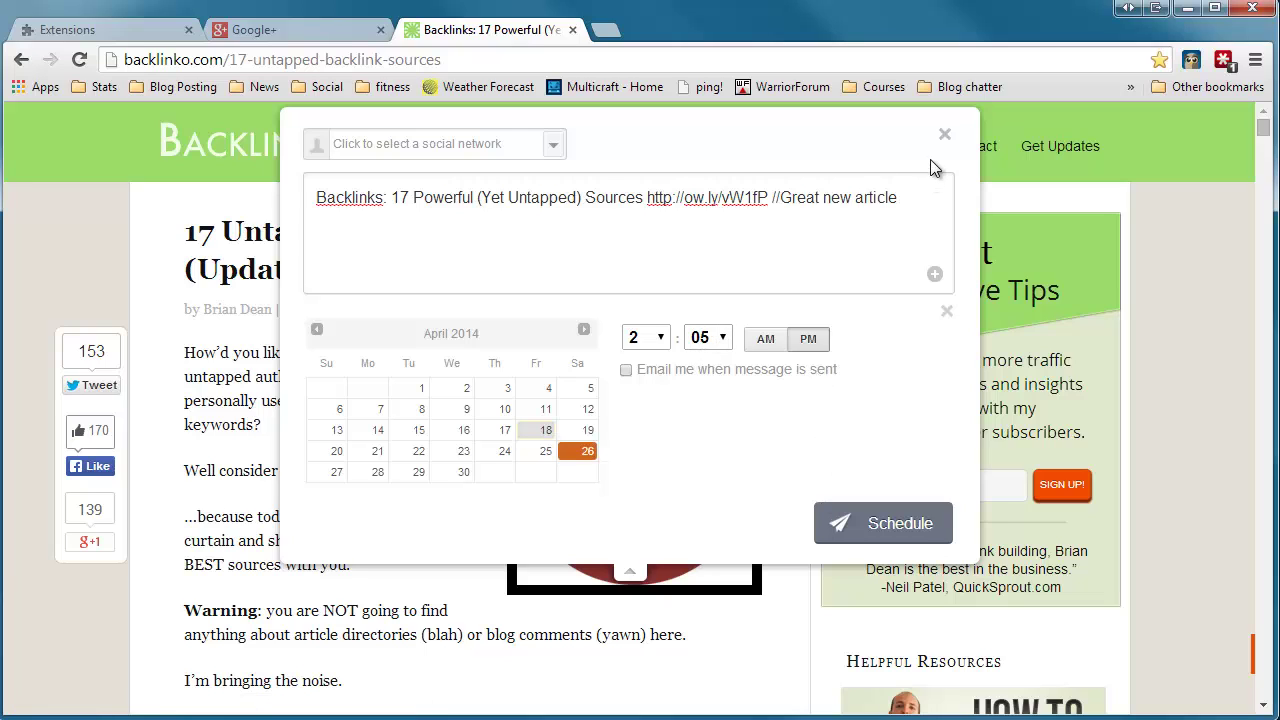
{"action": "left_click", "coordinate": [906, 526]}
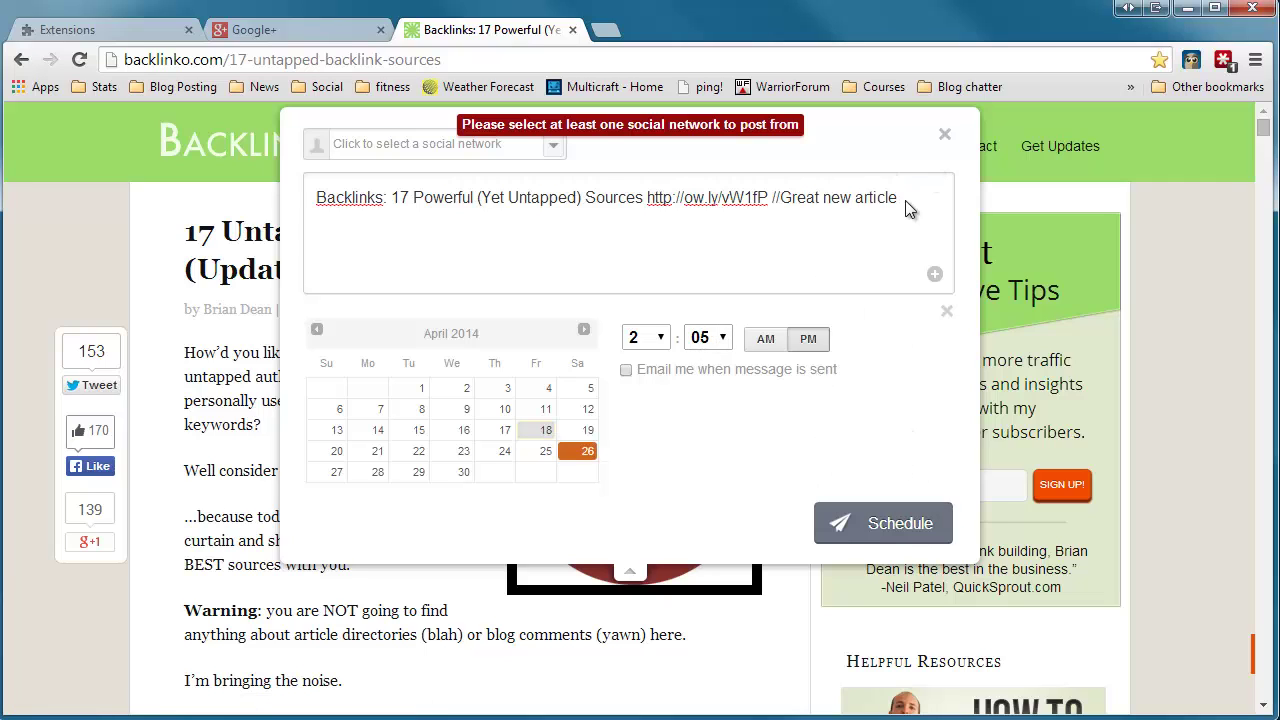
{"action": "left_click", "coordinate": [944, 134]}
- Share the article through Hootlet on the ibusblogger Twitter account using AutoSchedule, and dismiss the newsletter sign-up overlay
{"action": "left_click", "coordinate": [1190, 60]}
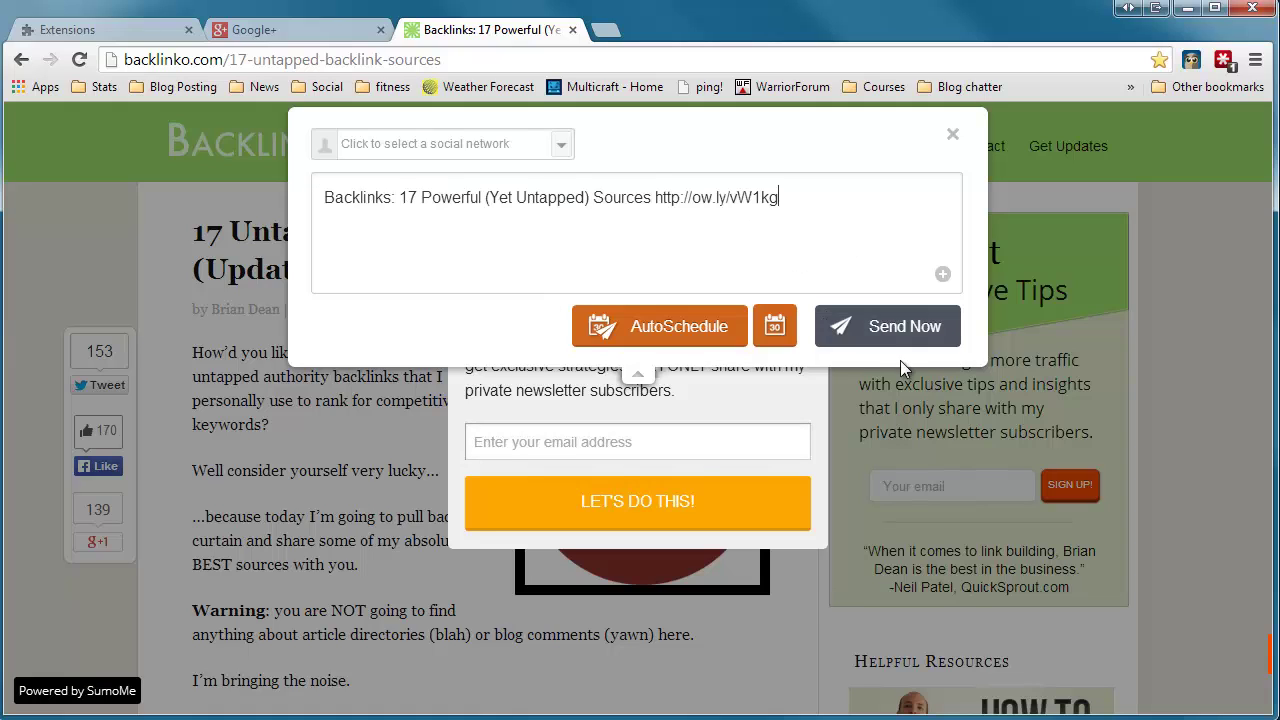
{"action": "left_click", "coordinate": [561, 146]}
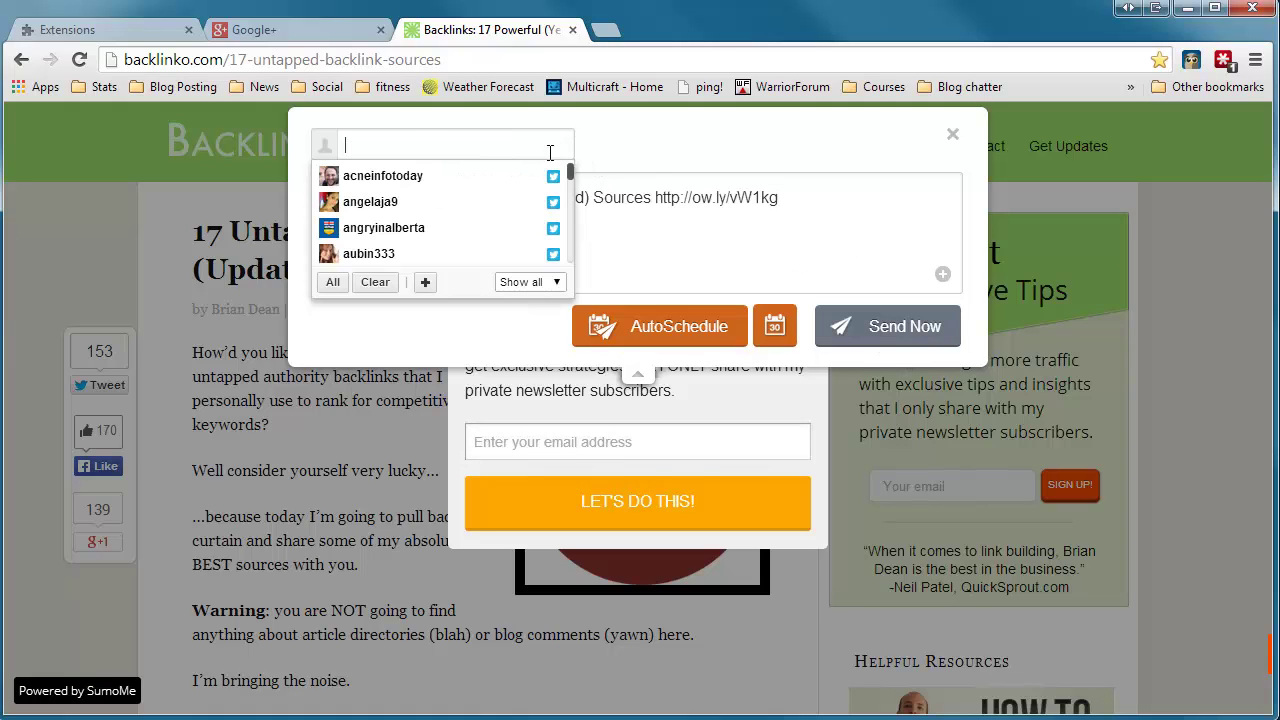
{"action": "left_click", "coordinate": [541, 147]}
{"action": "left_click", "coordinate": [539, 147]}
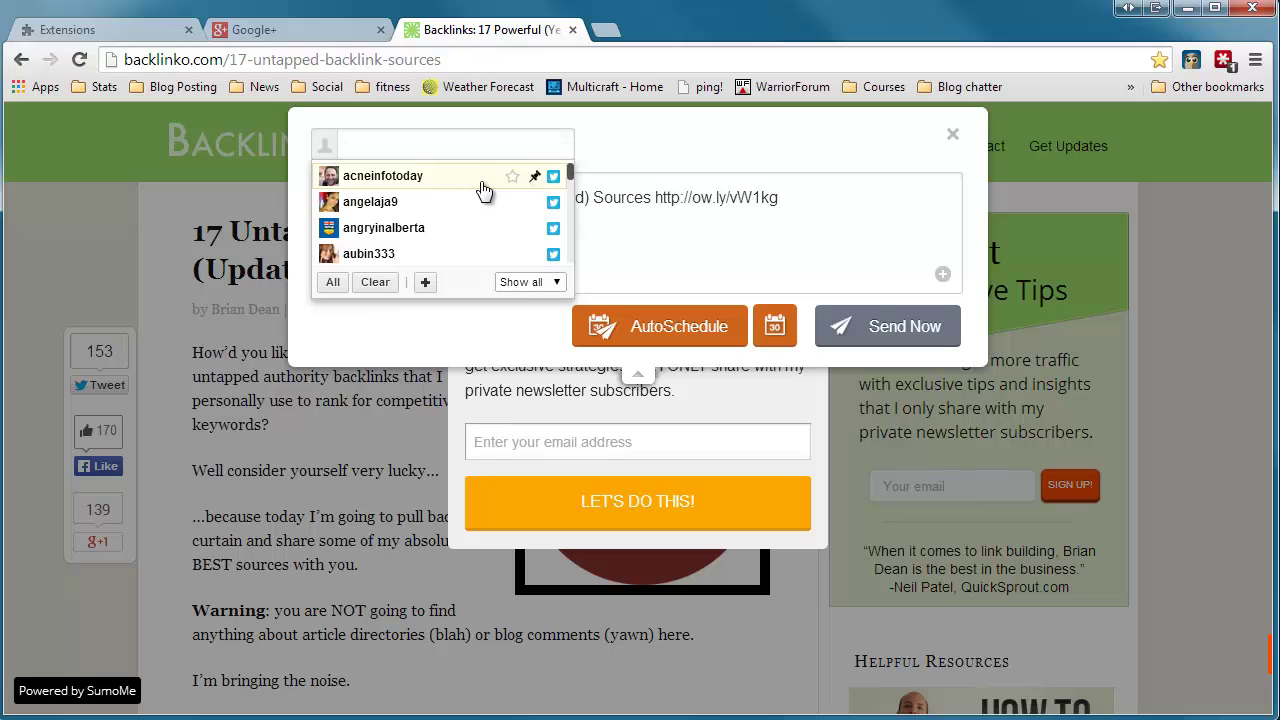
{"action": "scroll", "coordinate": [520, 185], "scroll_direction": "down", "scroll_amount": 5}
{"action": "scroll", "coordinate": [485, 192], "scroll_direction": "down", "scroll_amount": 4}
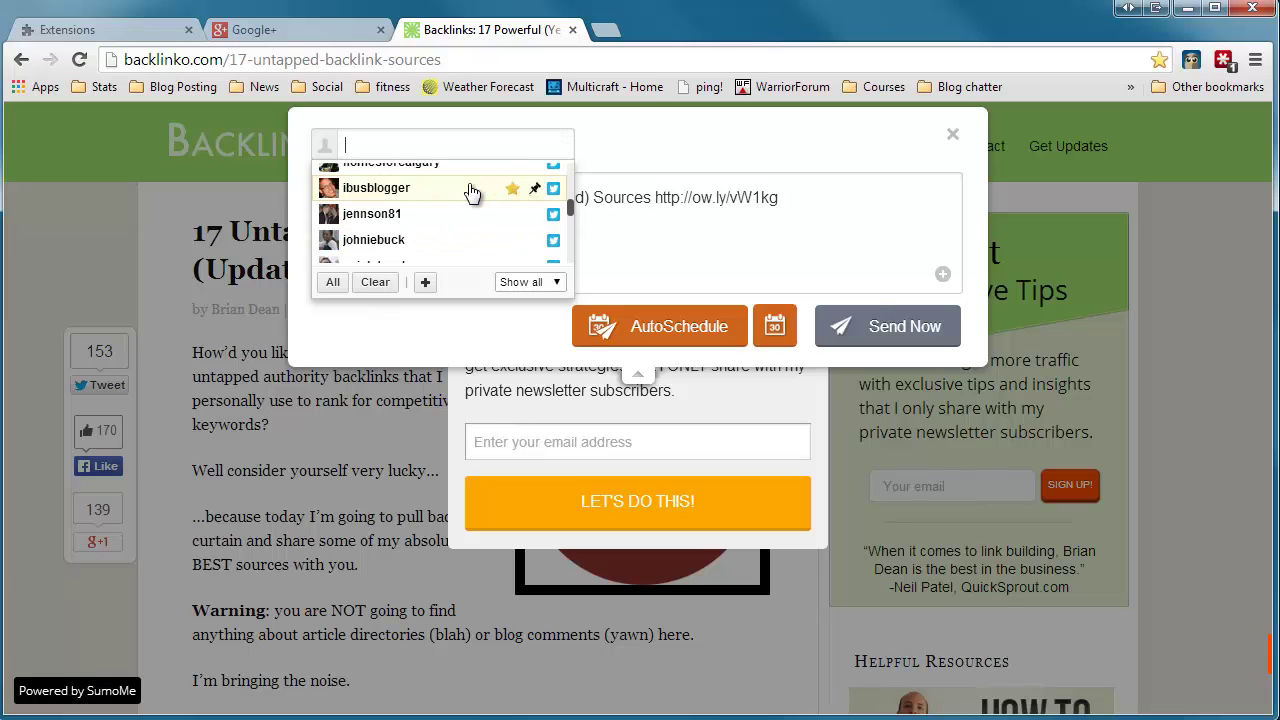
{"action": "scroll", "coordinate": [420, 190], "scroll_direction": "down", "scroll_amount": 1}
{"action": "left_click", "coordinate": [400, 188]}
{"action": "left_click", "coordinate": [642, 232]}
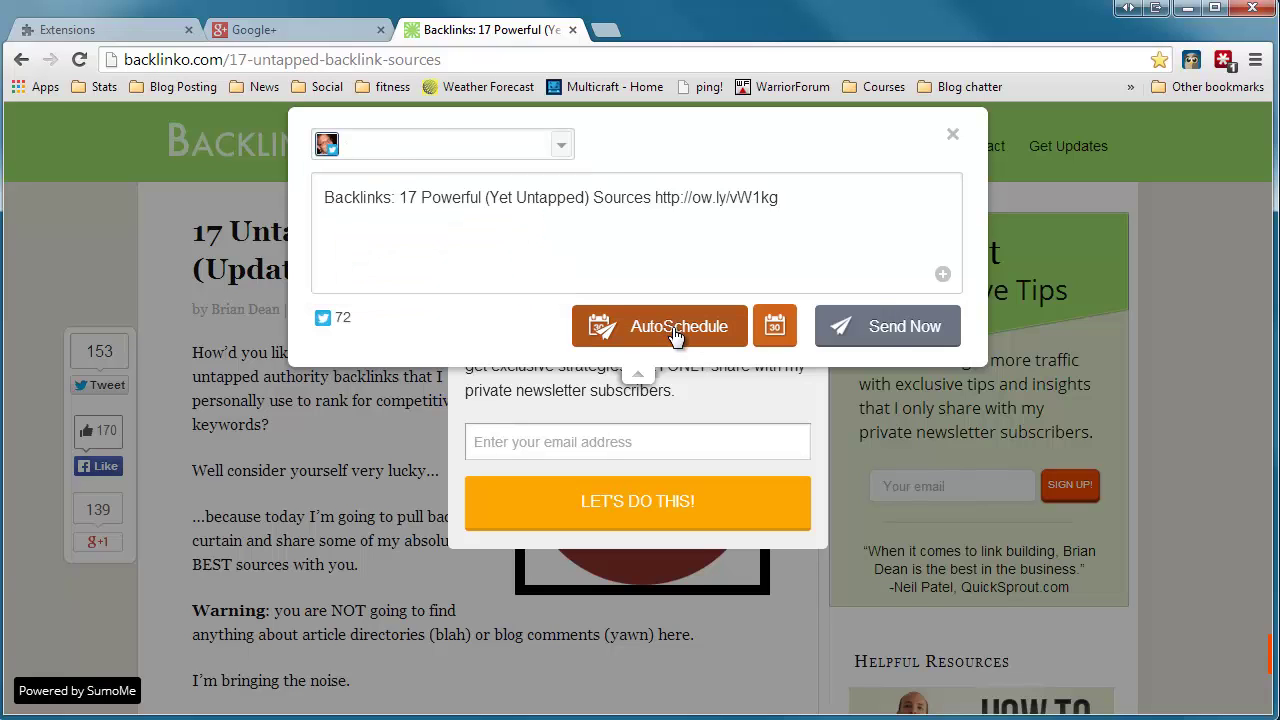
{"action": "left_click", "coordinate": [676, 336]}
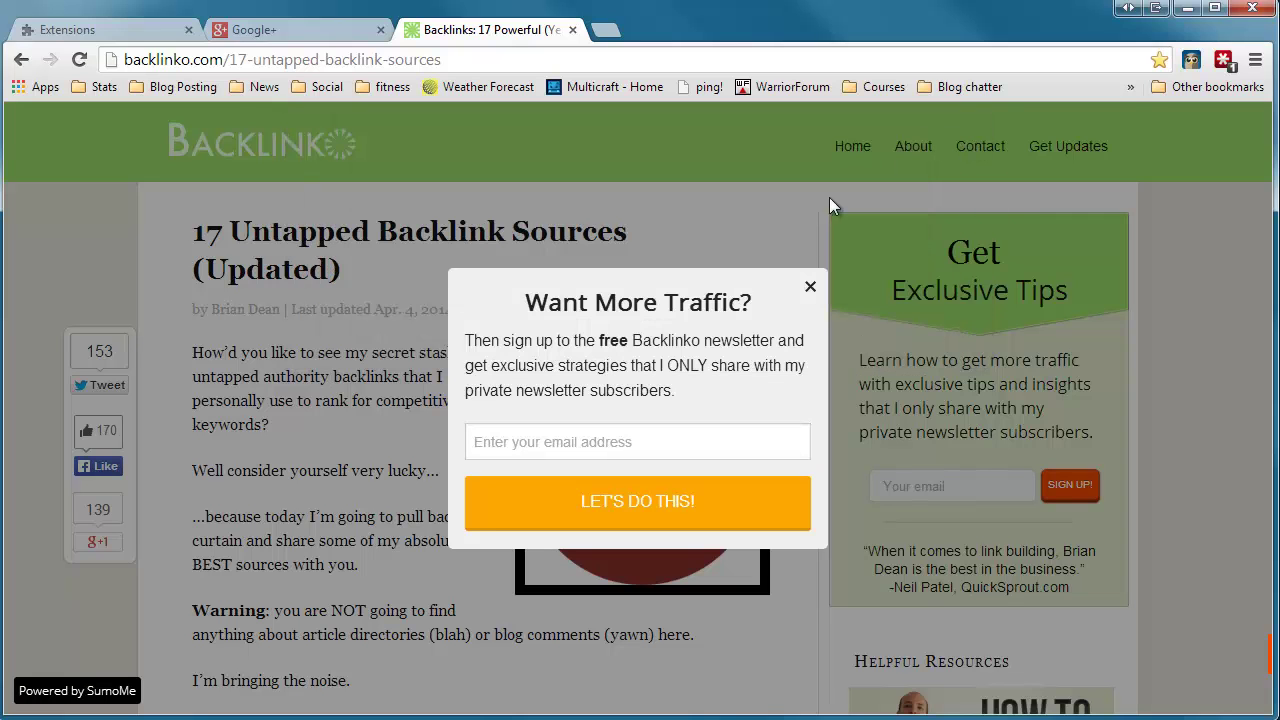
{"action": "left_click", "coordinate": [810, 287]}
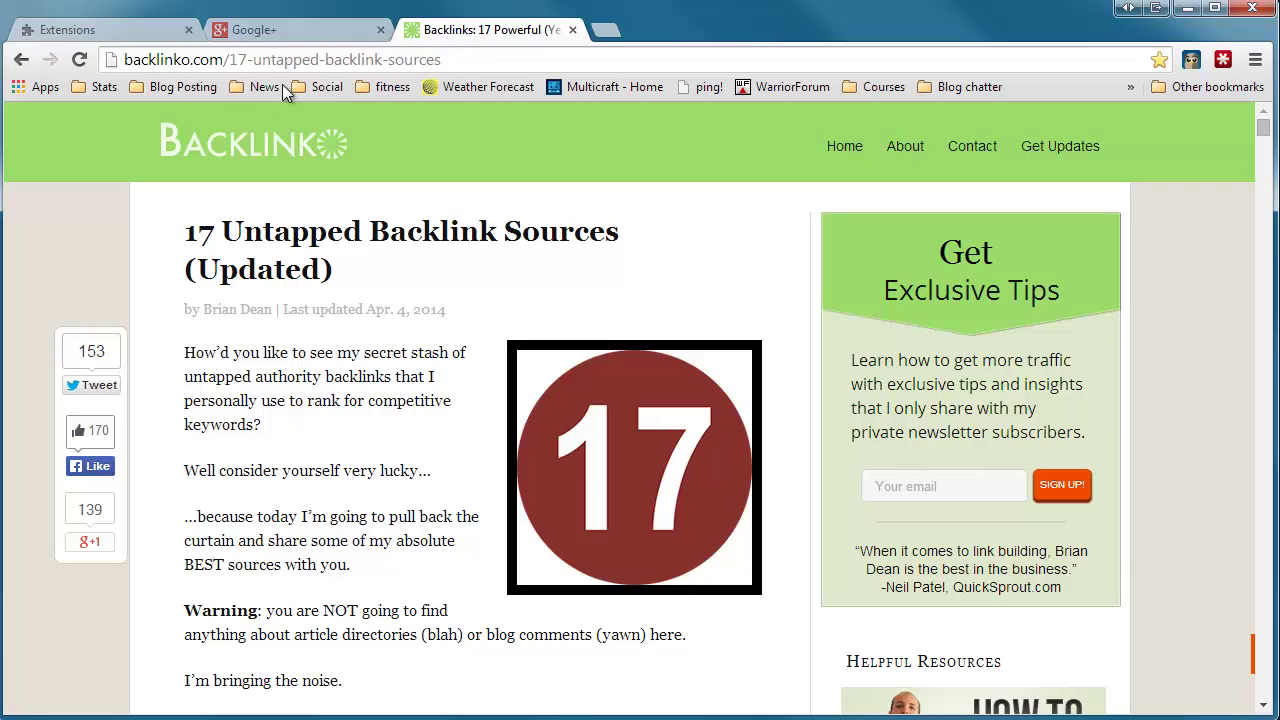
- Open the bookmarked HootSuite dashboard and check the Scheduled Tweets stream of the ibusblogger account
{"action": "left_click", "coordinate": [322, 87]}
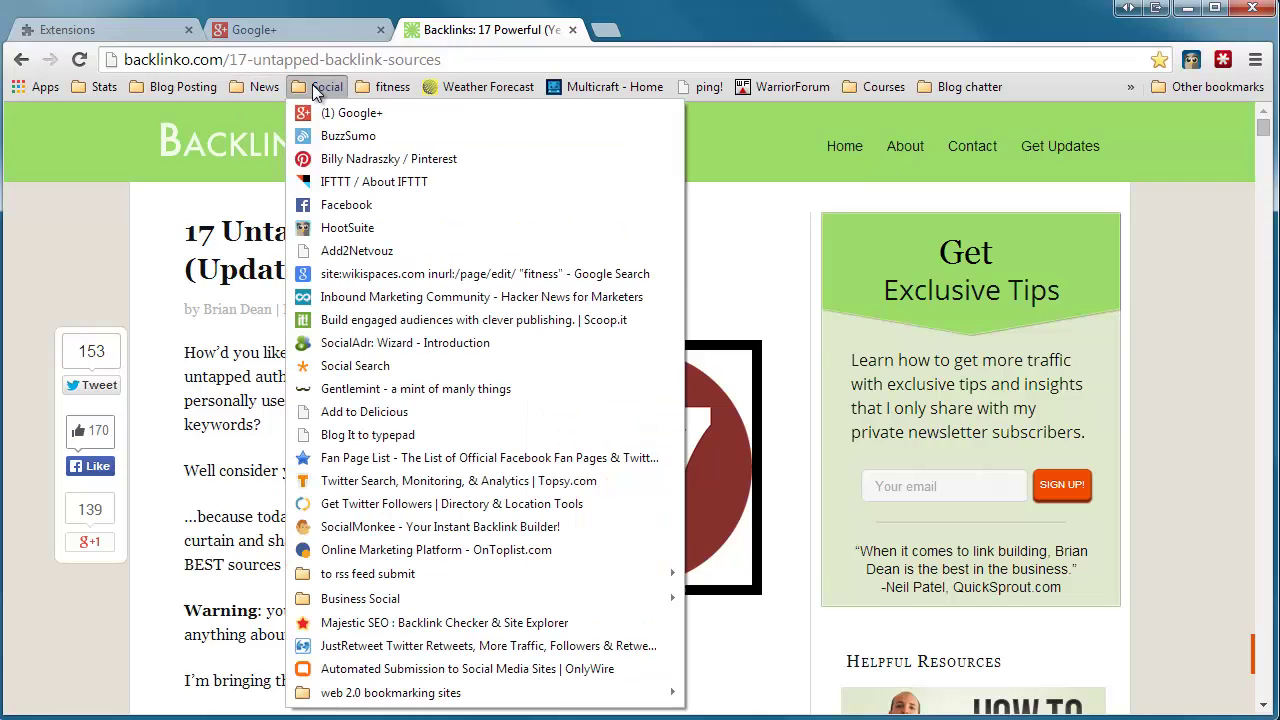
{"action": "left_click", "coordinate": [386, 228]}
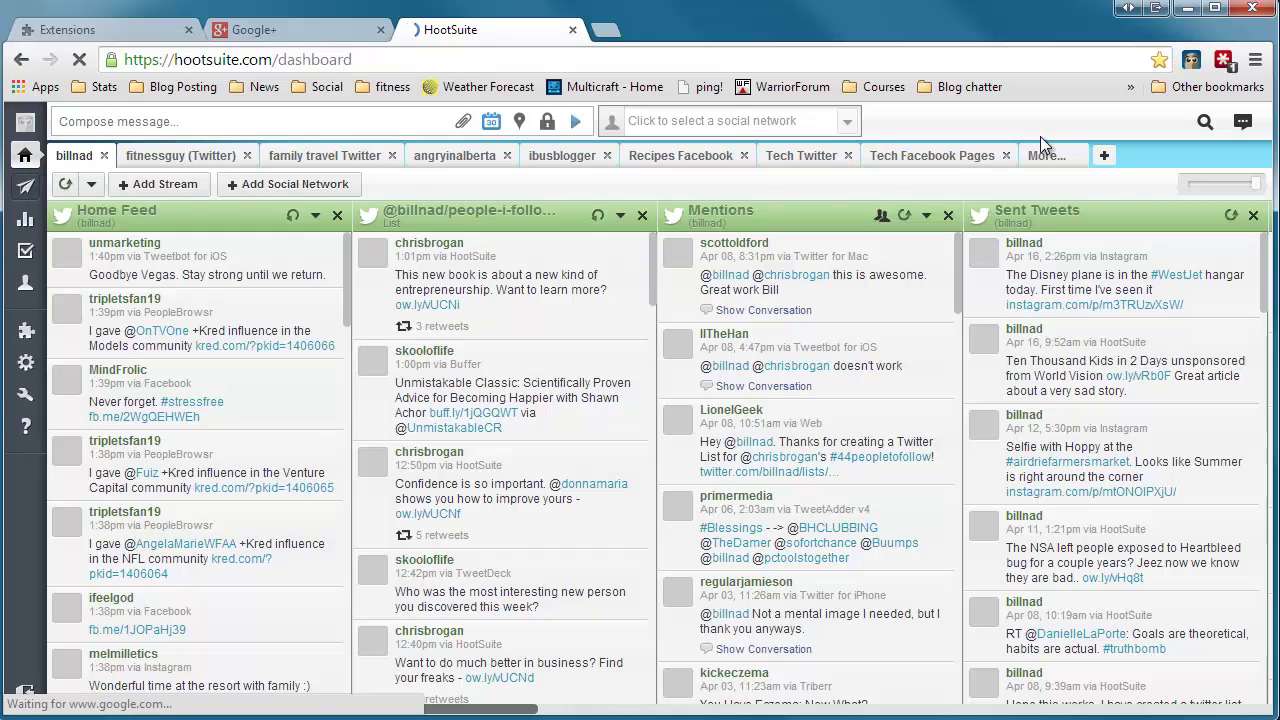
{"action": "left_click", "coordinate": [577, 160]}
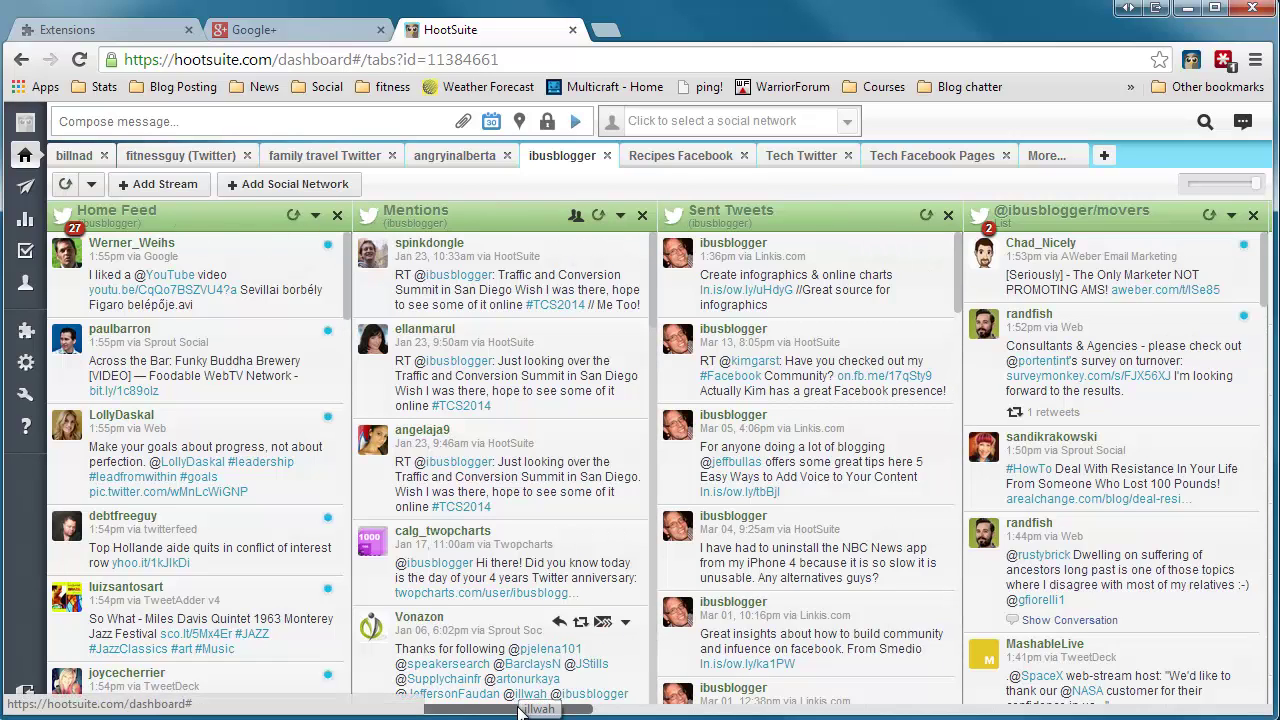
{"action": "left_click_drag", "start_coordinate": [520, 710], "coordinate": [915, 715]}
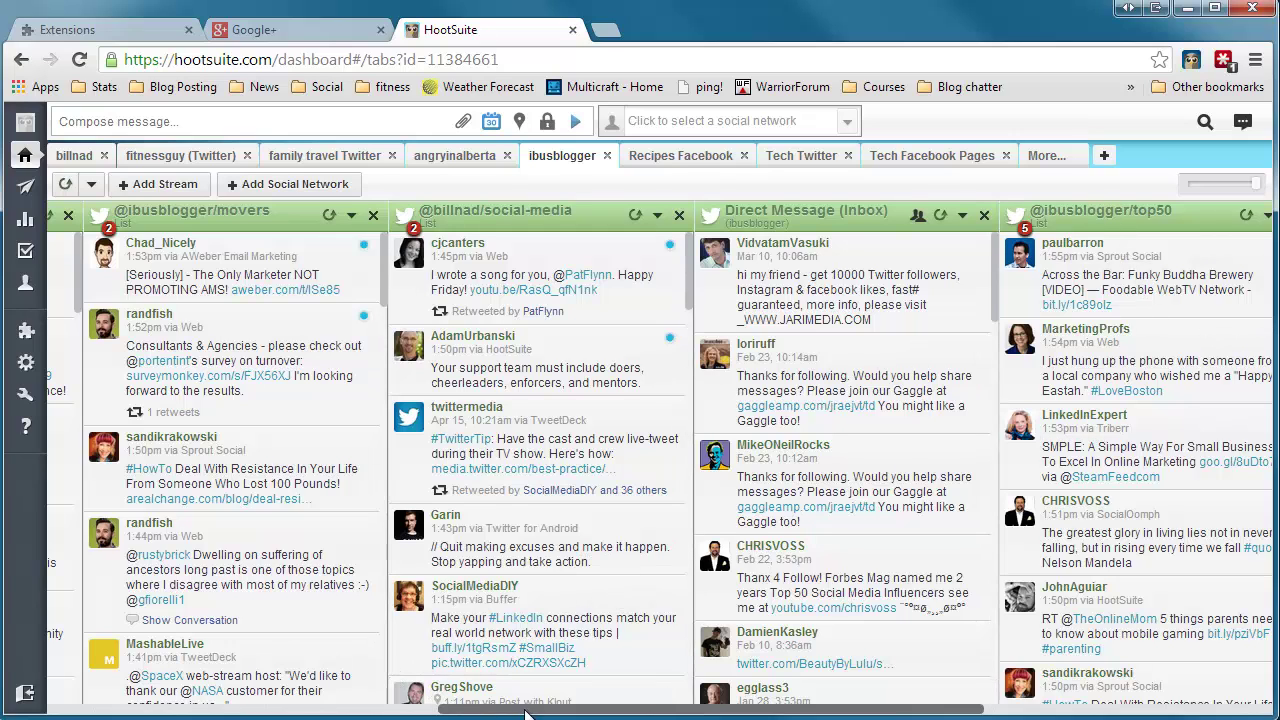
{"action": "left_click_drag", "start_coordinate": [525, 712], "coordinate": [692, 712]}
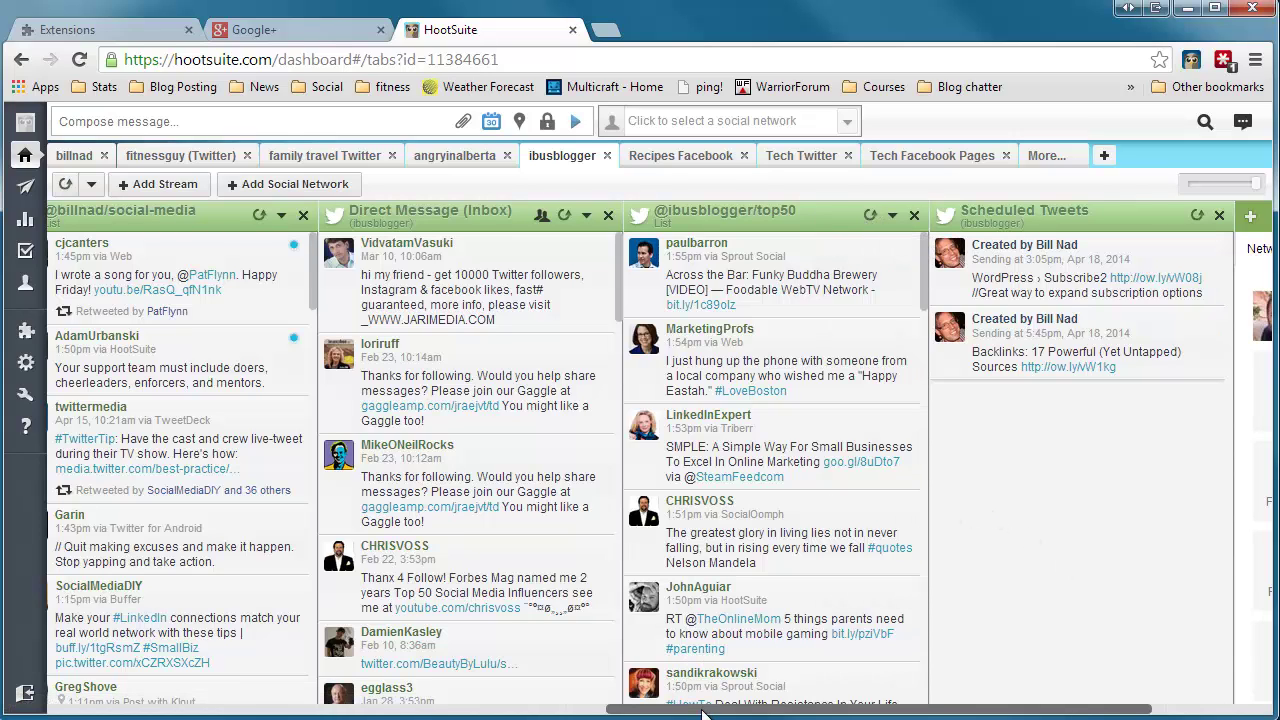
{"action": "left_click_drag", "start_coordinate": [700, 712], "coordinate": [145, 712]}
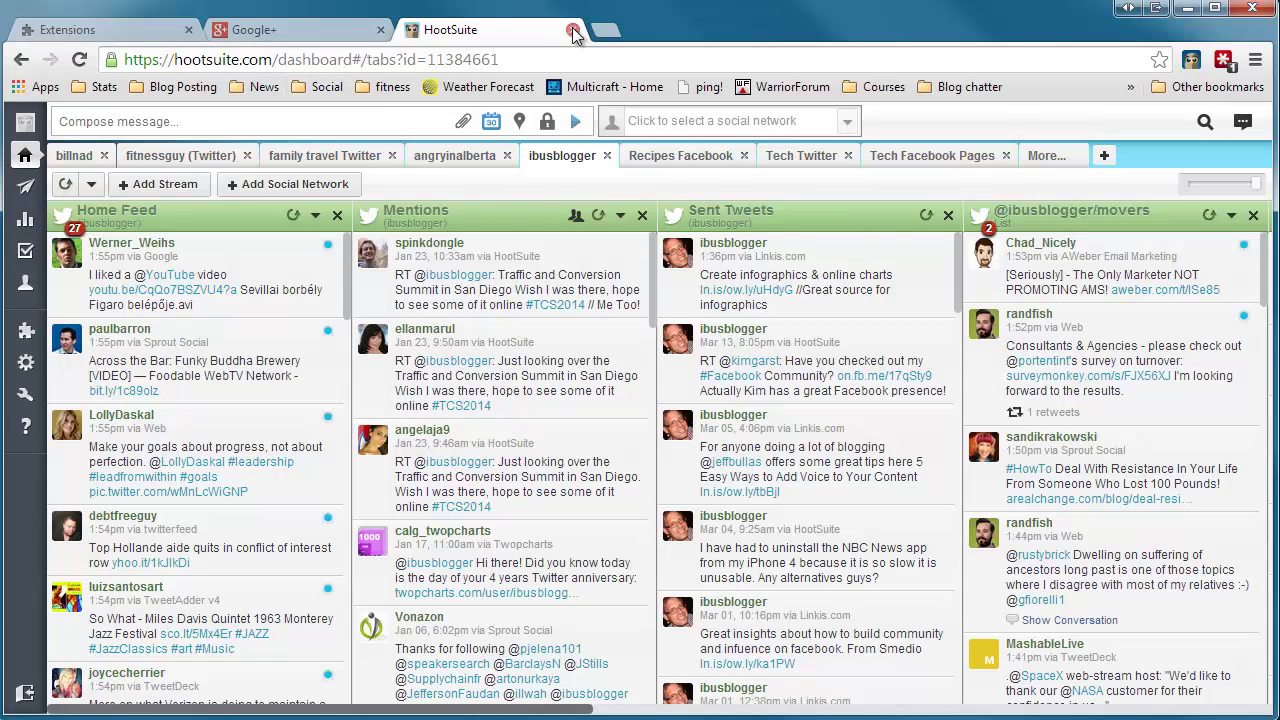
- Go back to the Extensions page and enable the NoFollow extension
{"action": "left_click", "coordinate": [125, 30]}
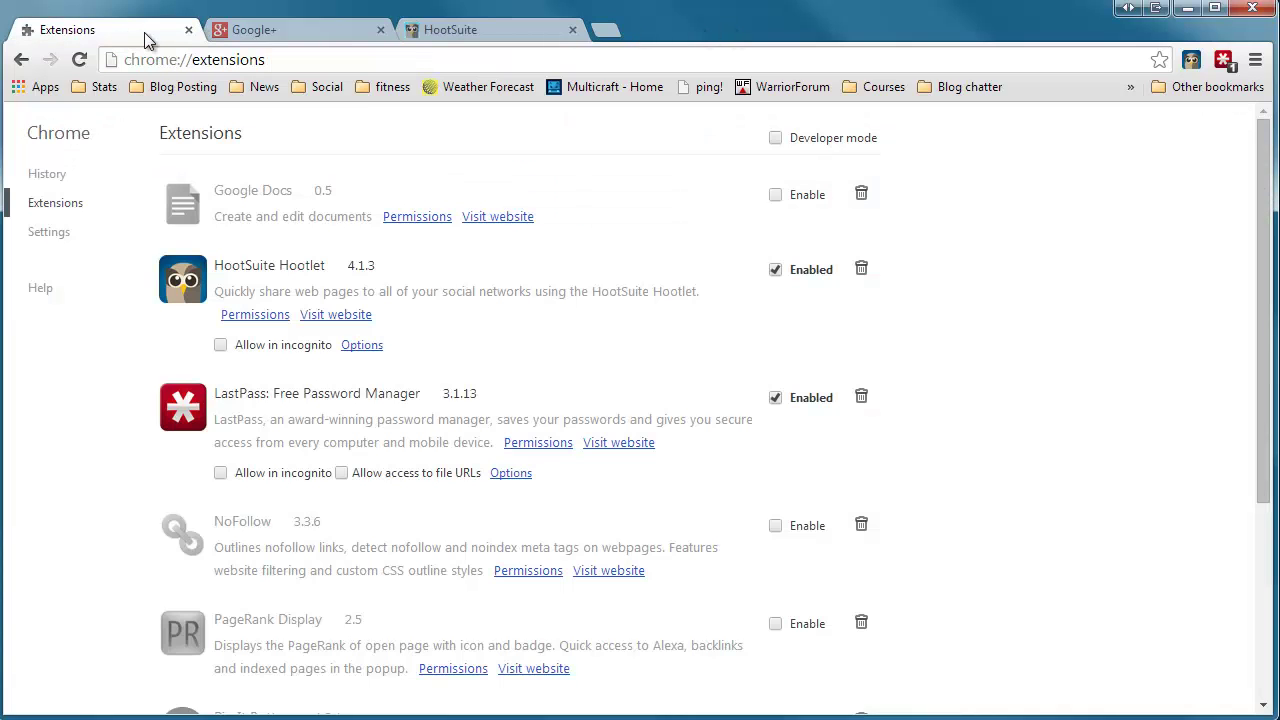
{"action": "left_click", "coordinate": [777, 527]}
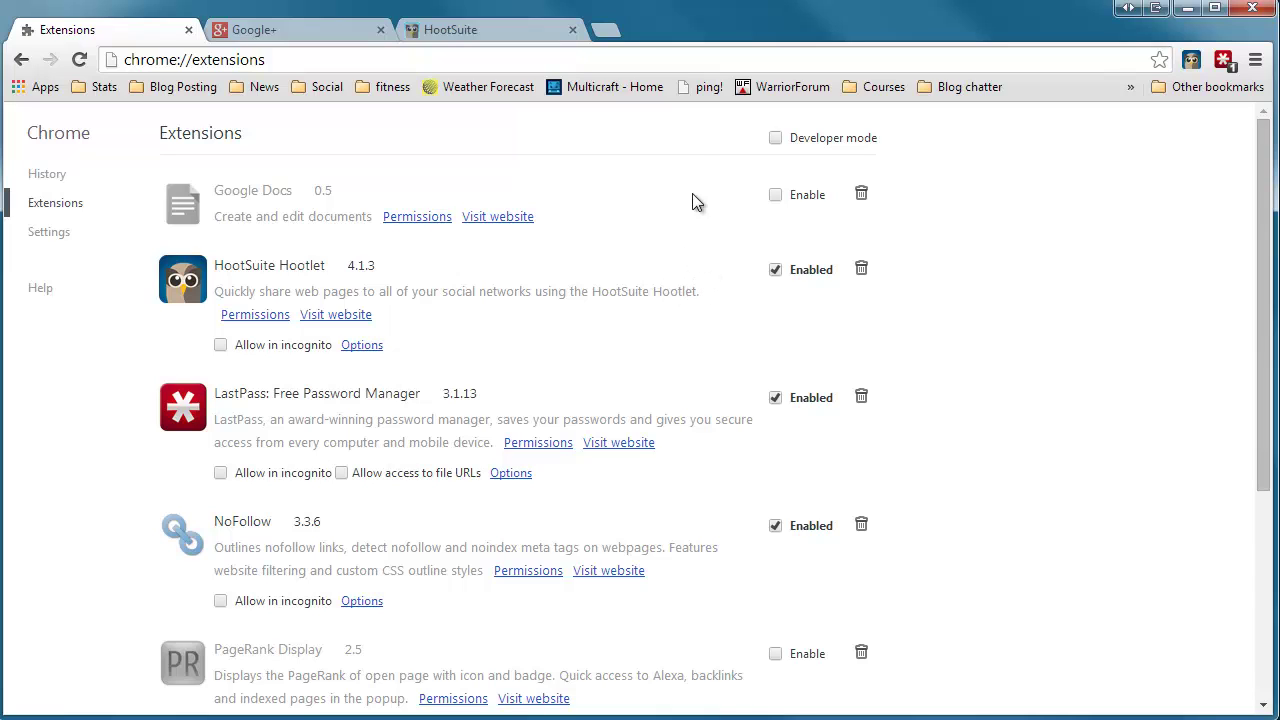
- Open the bookmarked crossfit.com site from the fitness folder in a new tab
{"action": "left_click", "coordinate": [606, 31]}
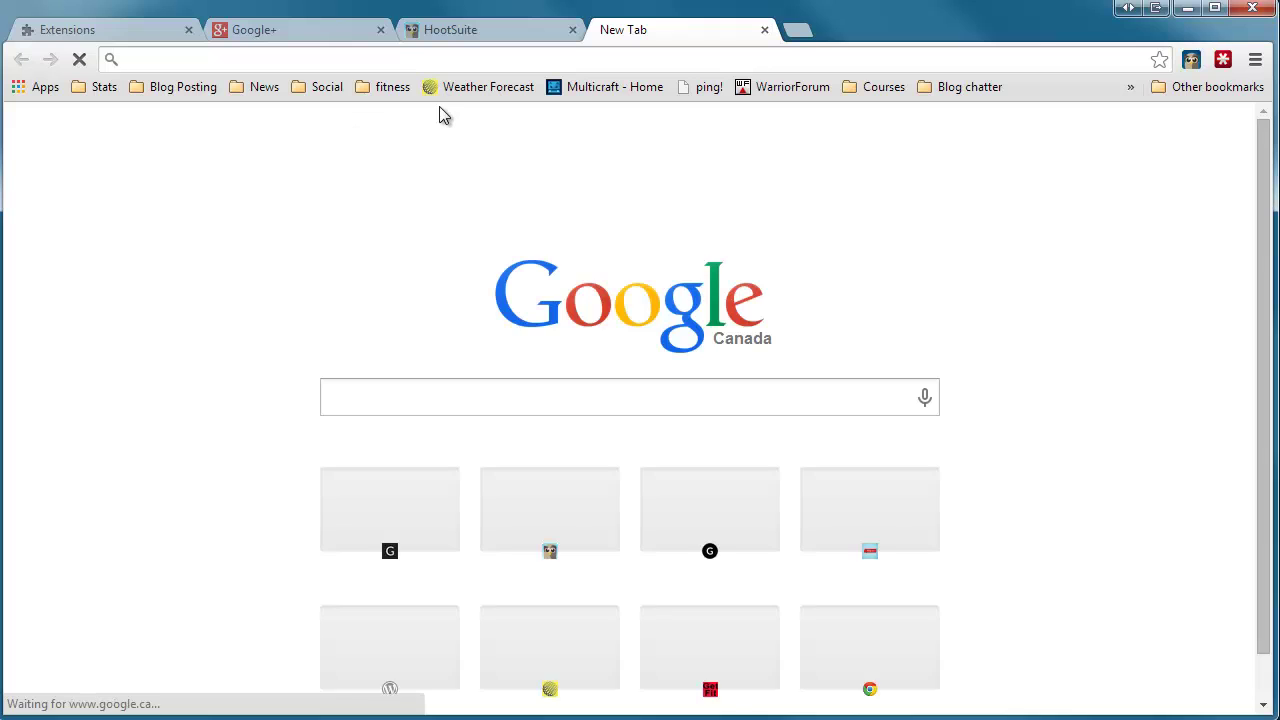
{"action": "left_click", "coordinate": [381, 87]}
{"action": "left_click", "coordinate": [469, 366]}
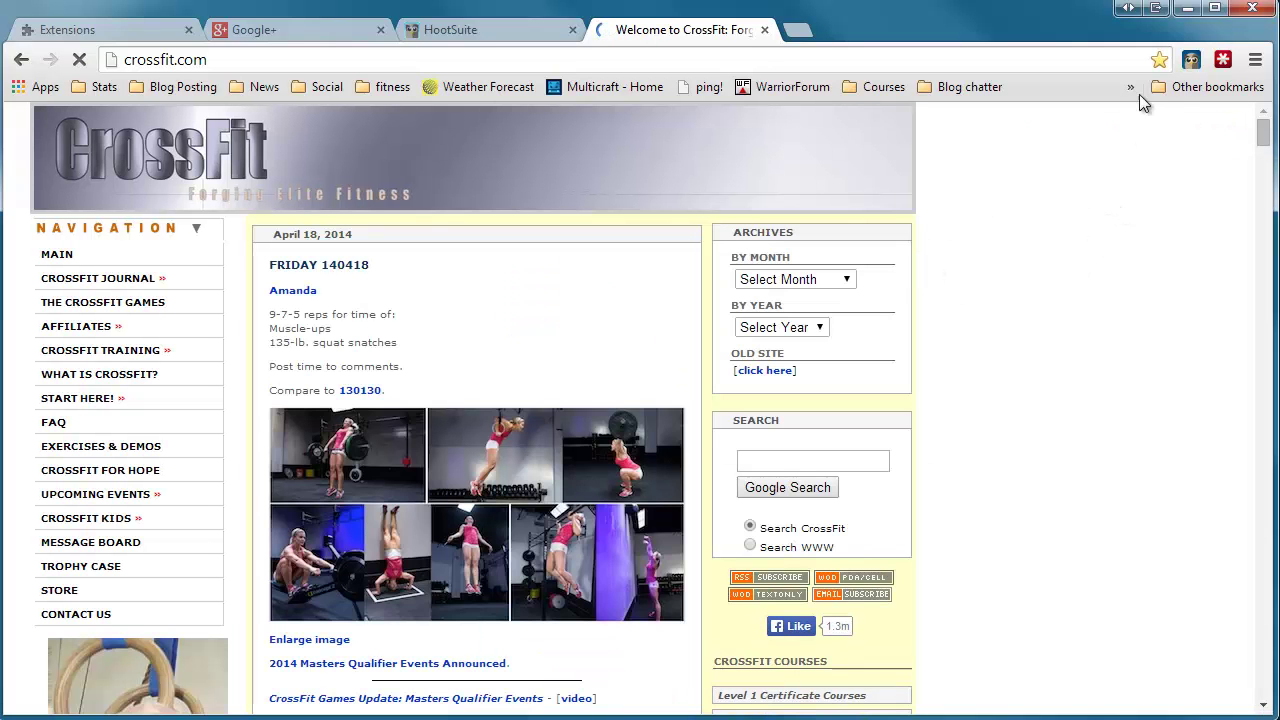
- Look through the crossfit.com page for outlined nofollow links and view the page's context options without choosing any
{"action": "right_click", "coordinate": [1083, 268]}
{"action": "left_click", "coordinate": [1101, 195]}
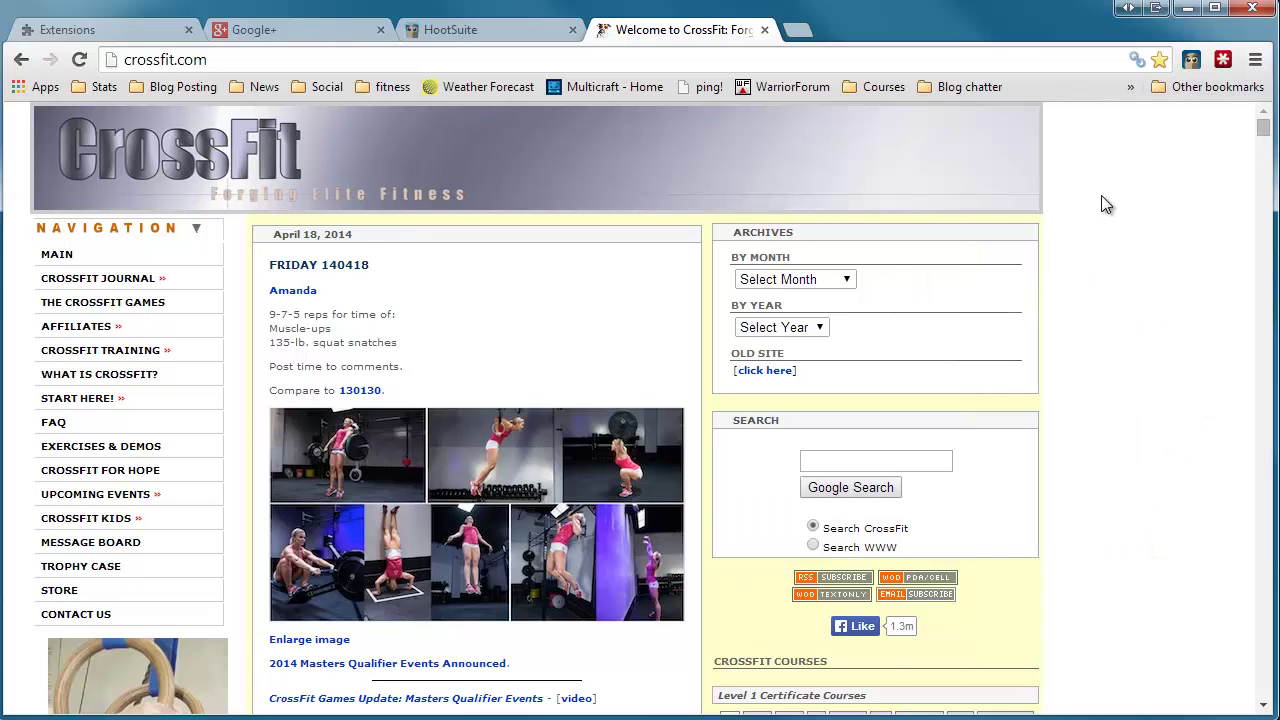
{"action": "scroll", "coordinate": [1105, 240], "scroll_direction": "down", "scroll_amount": 8}
{"action": "scroll", "coordinate": [1108, 243], "scroll_direction": "down", "scroll_amount": 10}
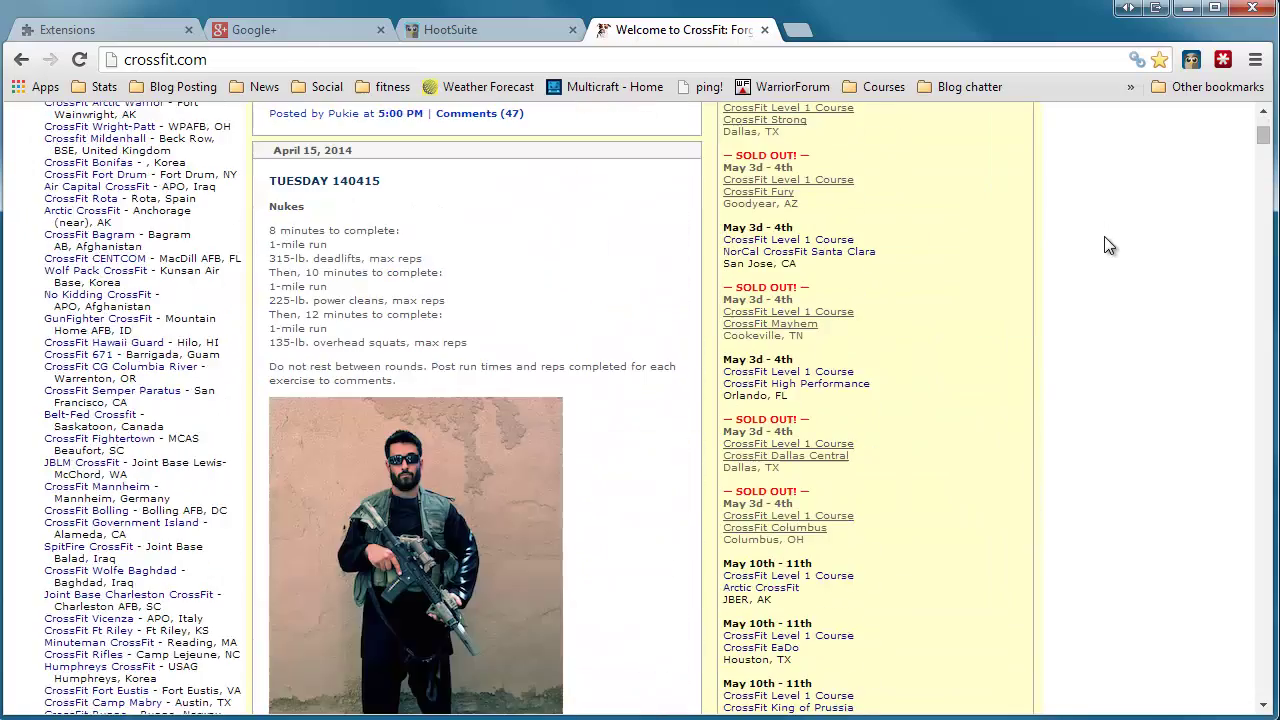
{"action": "right_click", "coordinate": [1108, 243]}
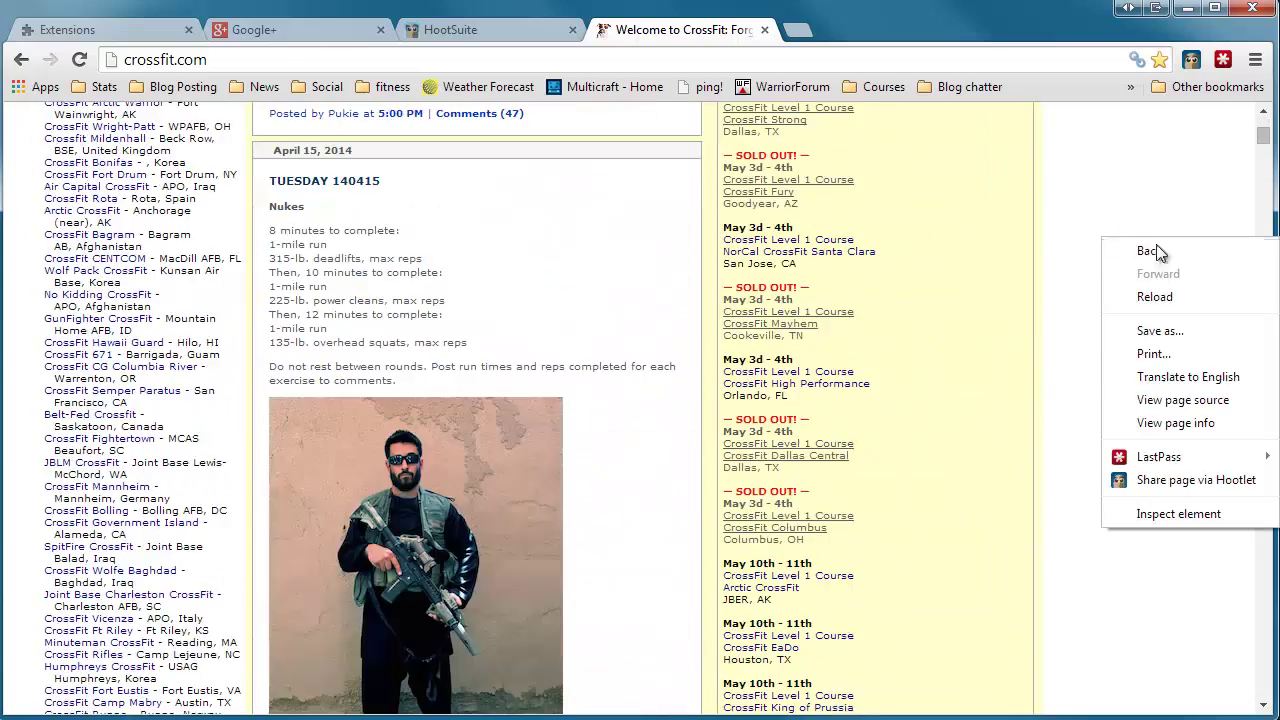
{"action": "left_click", "coordinate": [1104, 162]}
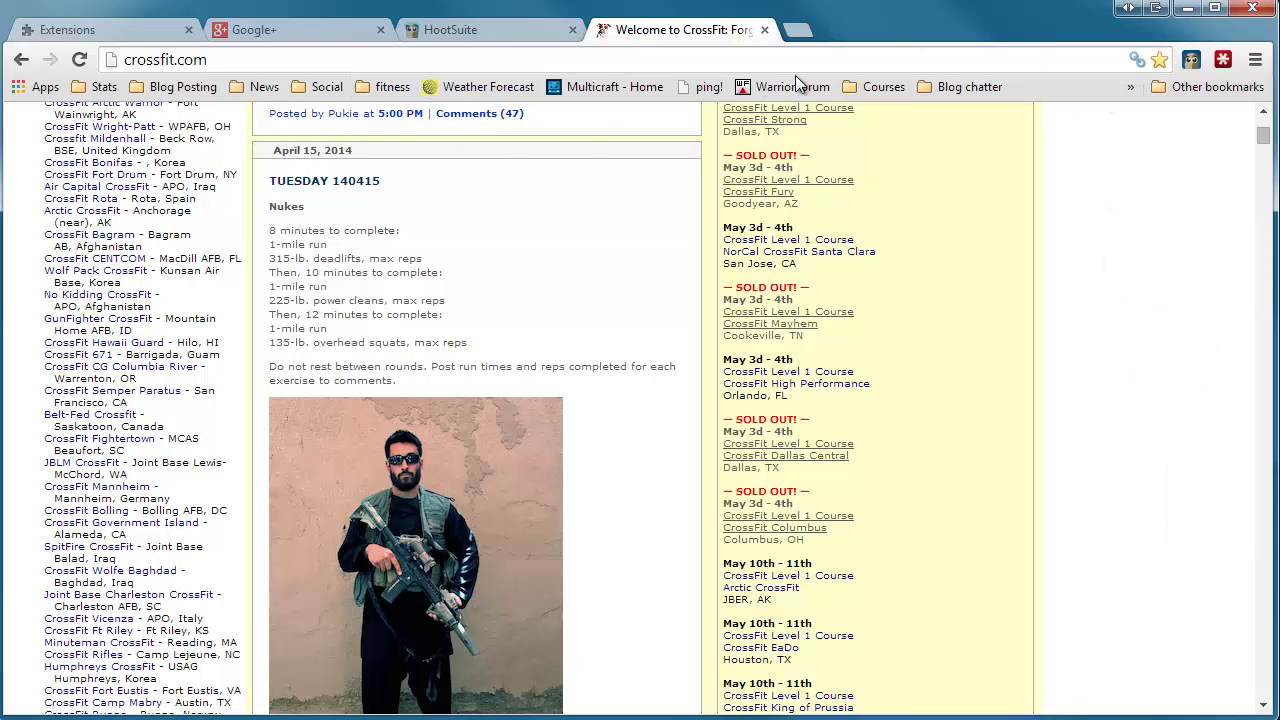
- Open the bookmarked Weather Forecast page, check the NoFollow setting on the Extensions page, and return to the forecast
{"action": "left_click", "coordinate": [478, 80]}
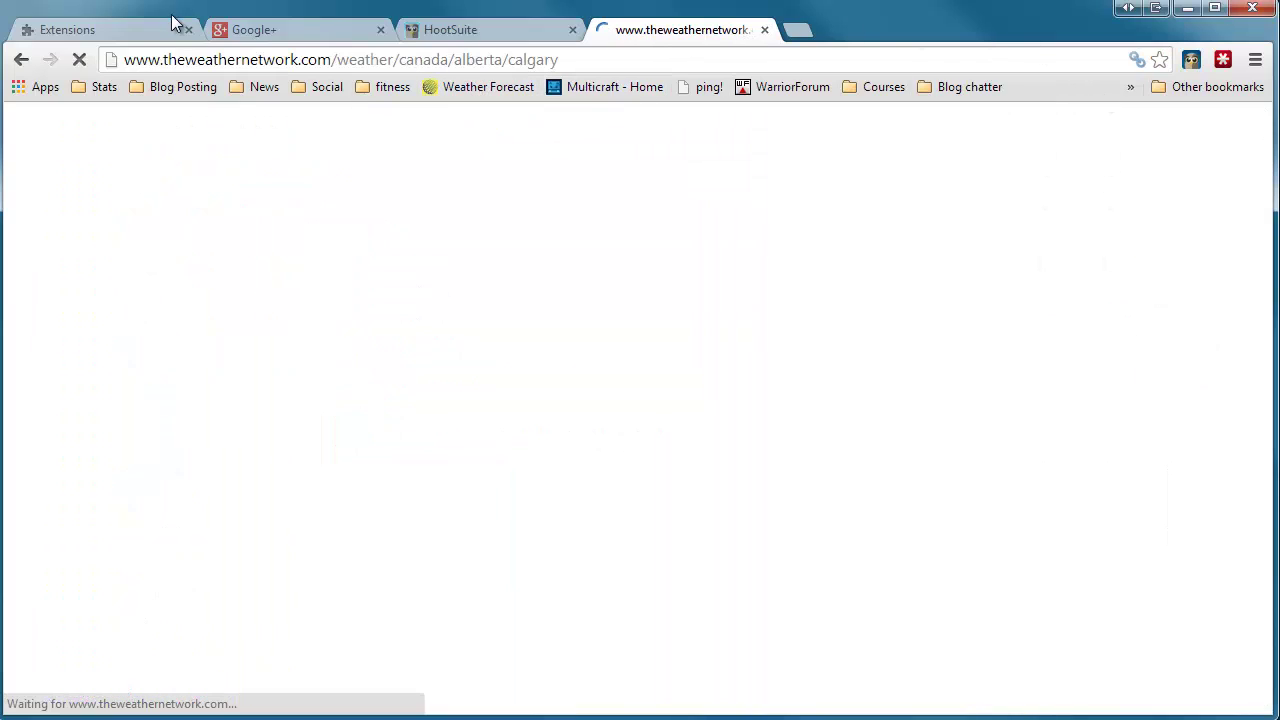
{"action": "left_click", "coordinate": [151, 31]}
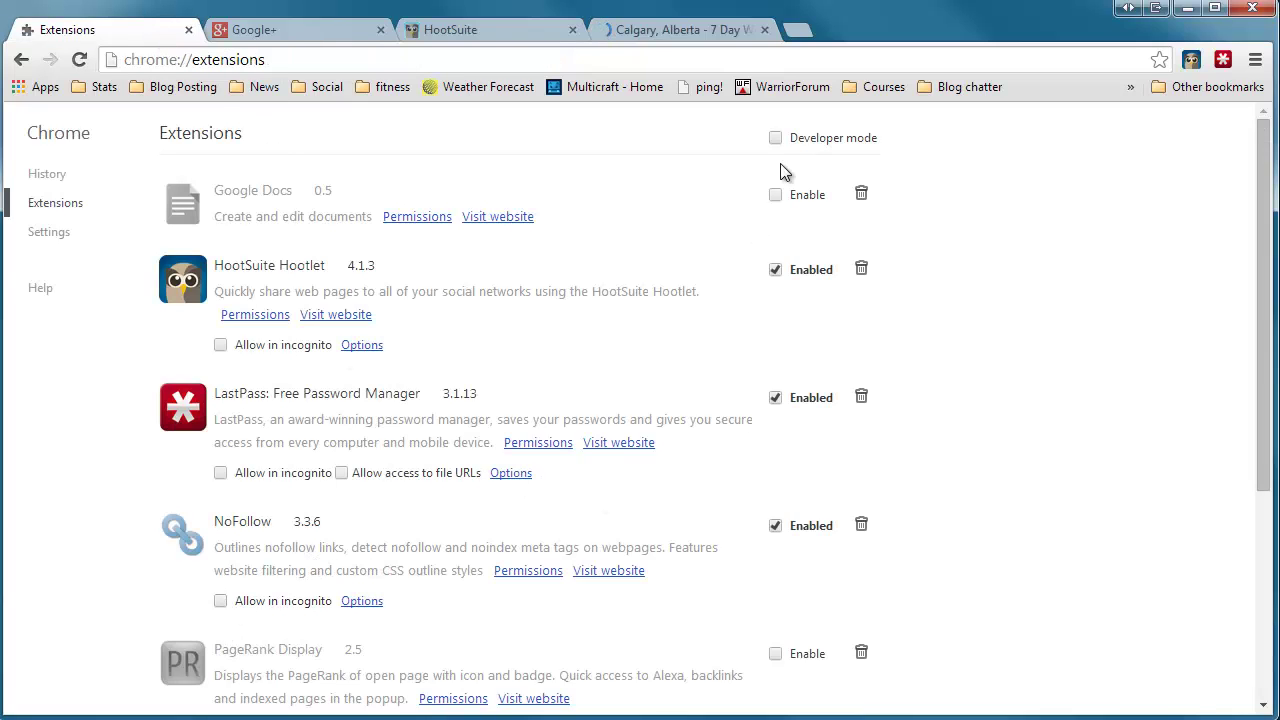
{"action": "left_click", "coordinate": [662, 26]}
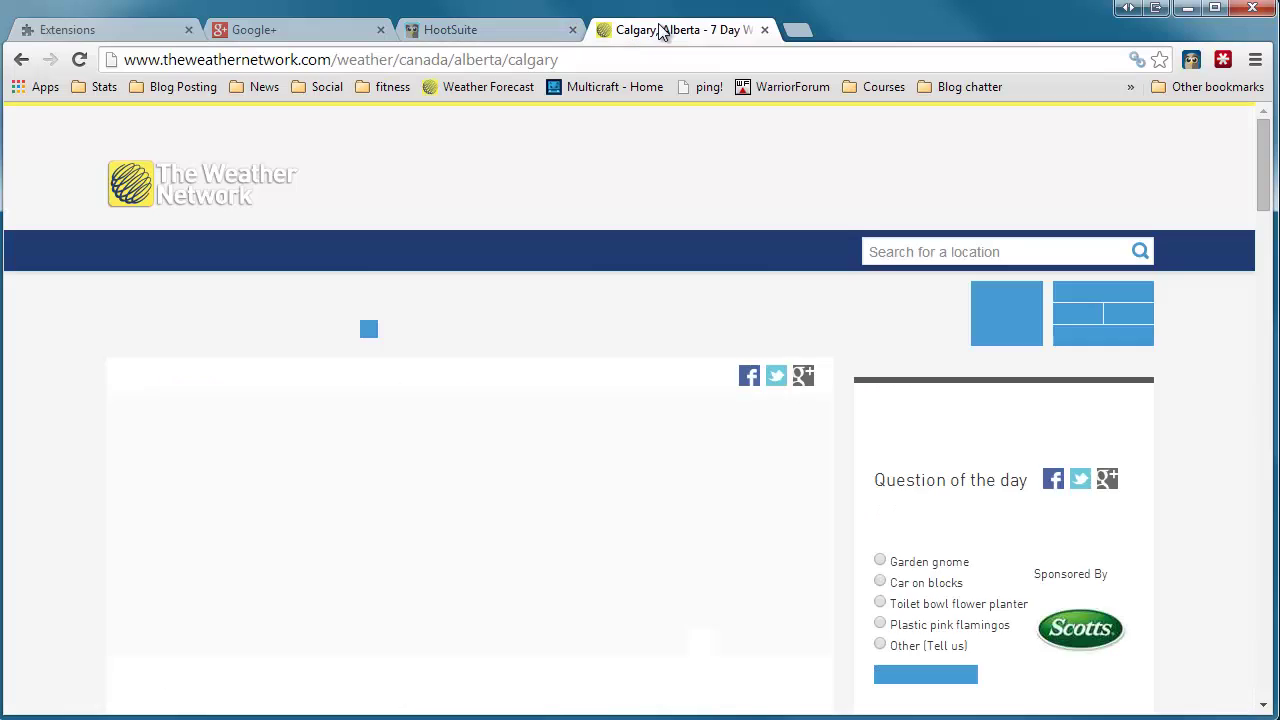
- Scan the Calgary forecast page down to its footer for outlined nofollow links and view the NoFollow extension's options for the site
{"action": "scroll", "coordinate": [766, 292], "scroll_direction": "down", "scroll_amount": 4}
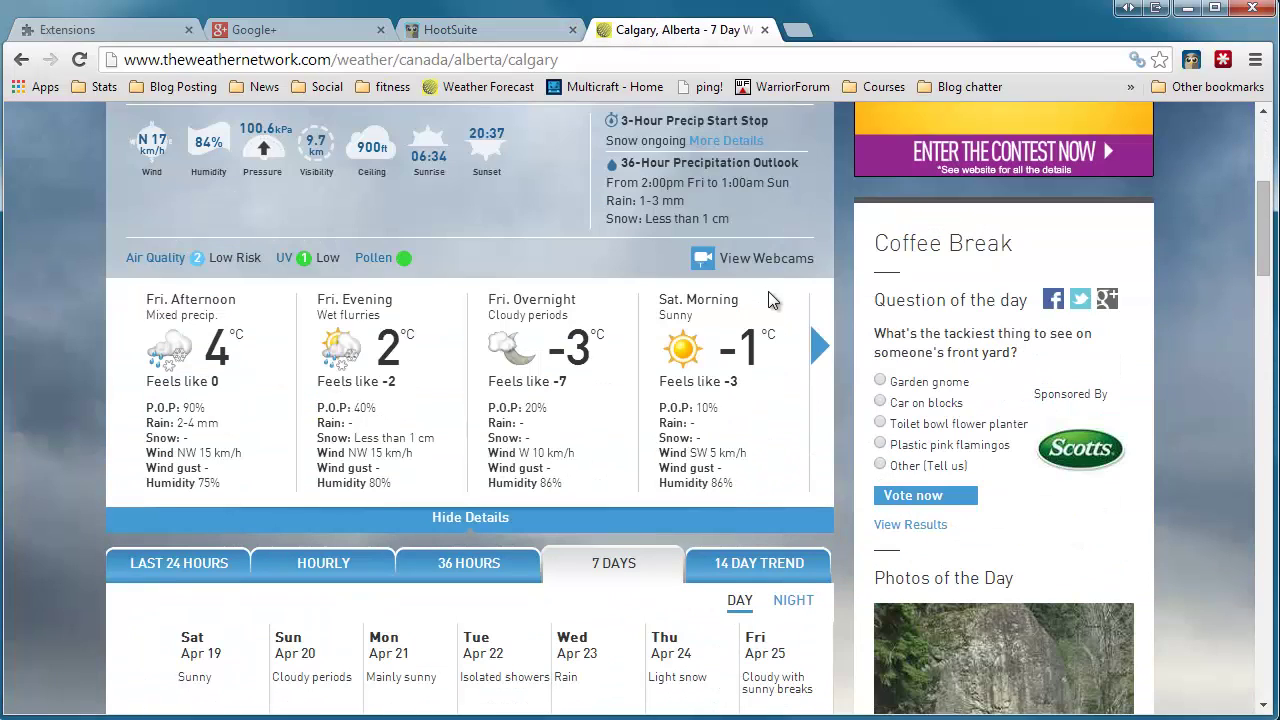
{"action": "scroll", "coordinate": [768, 292], "scroll_direction": "down", "scroll_amount": 4}
{"action": "scroll", "coordinate": [775, 300], "scroll_direction": "down", "scroll_amount": 6}
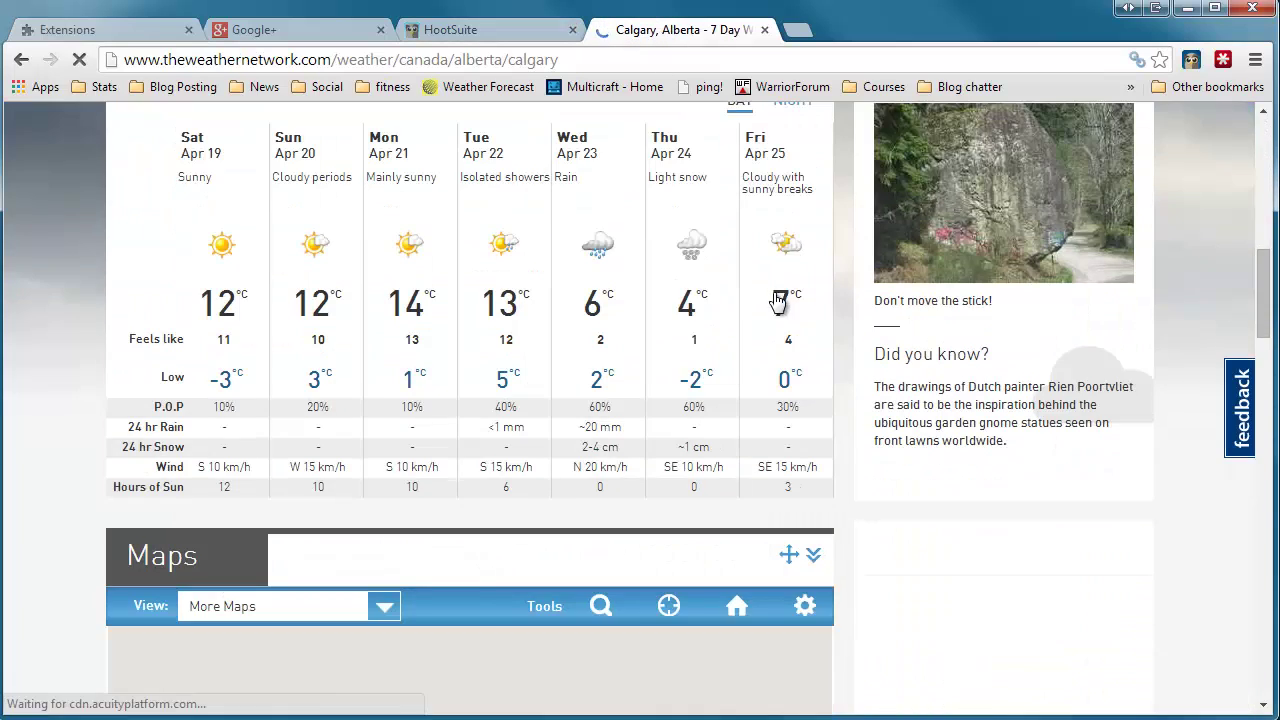
{"action": "scroll", "coordinate": [776, 295], "scroll_direction": "down", "scroll_amount": 9}
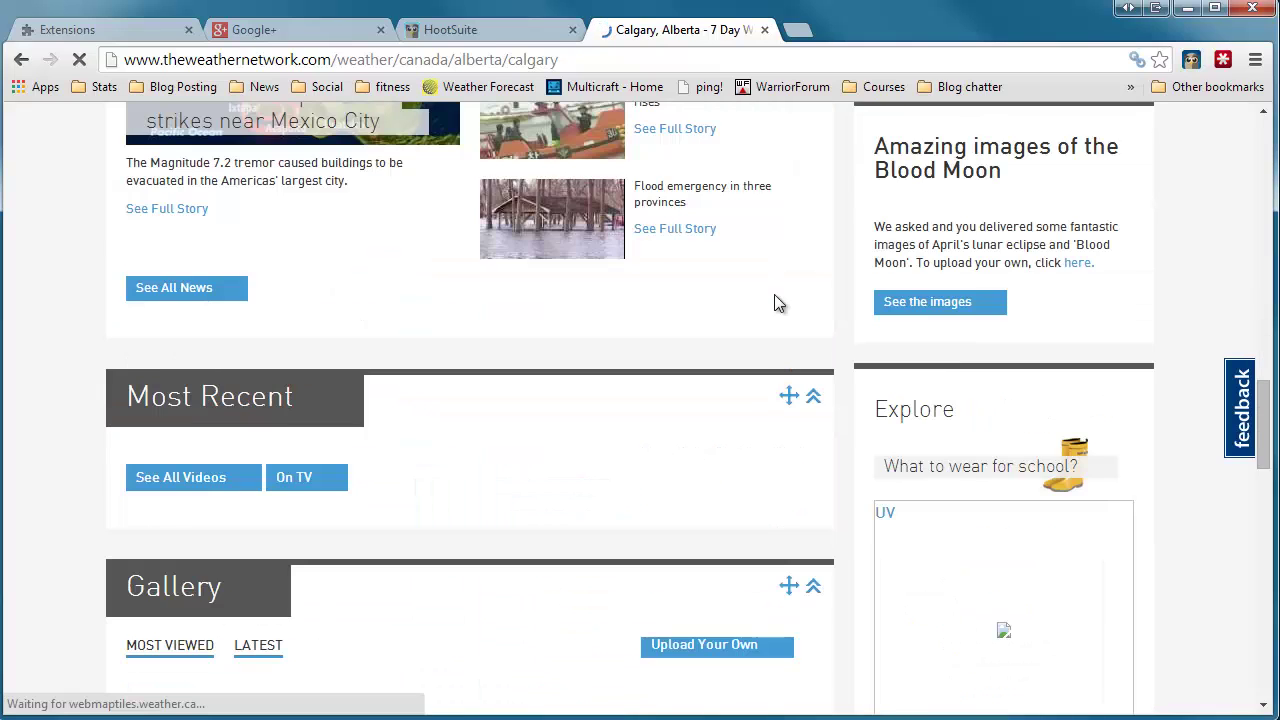
{"action": "scroll", "coordinate": [645, 328], "scroll_direction": "down", "scroll_amount": 3}
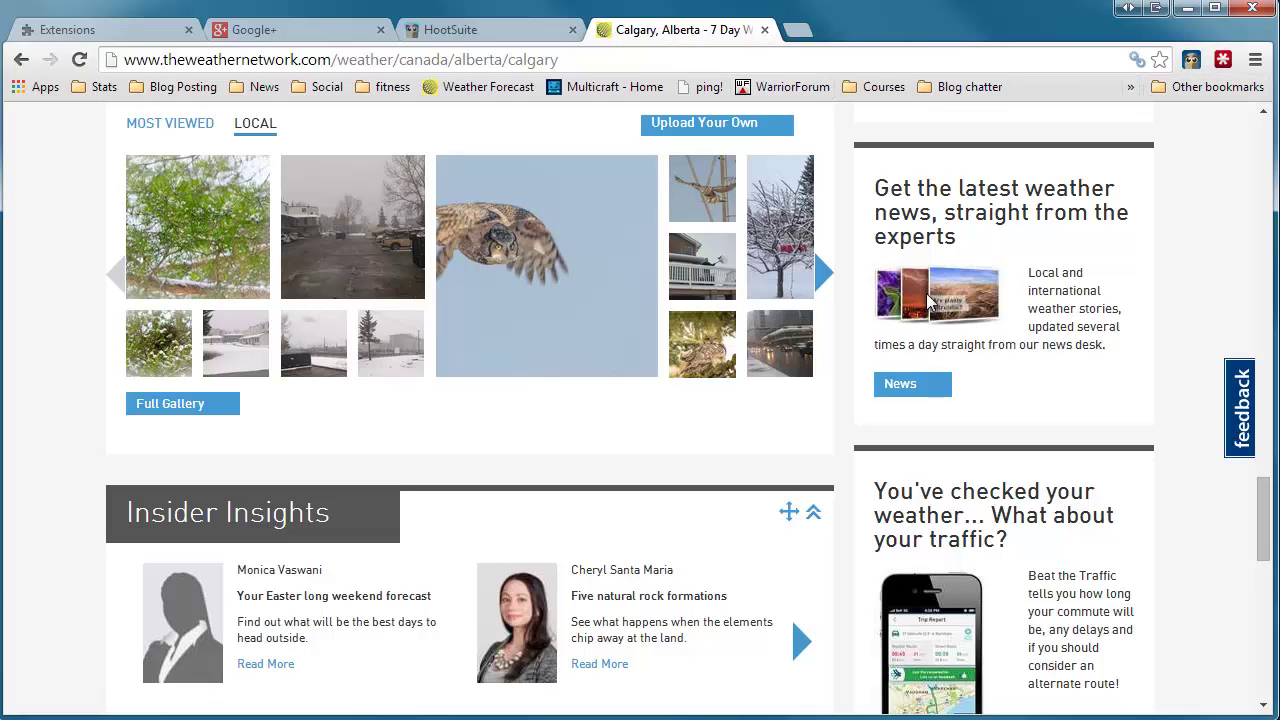
{"action": "scroll", "coordinate": [784, 262], "scroll_direction": "down", "scroll_amount": 8}
{"action": "scroll", "coordinate": [784, 262], "scroll_direction": "down", "scroll_amount": 2}
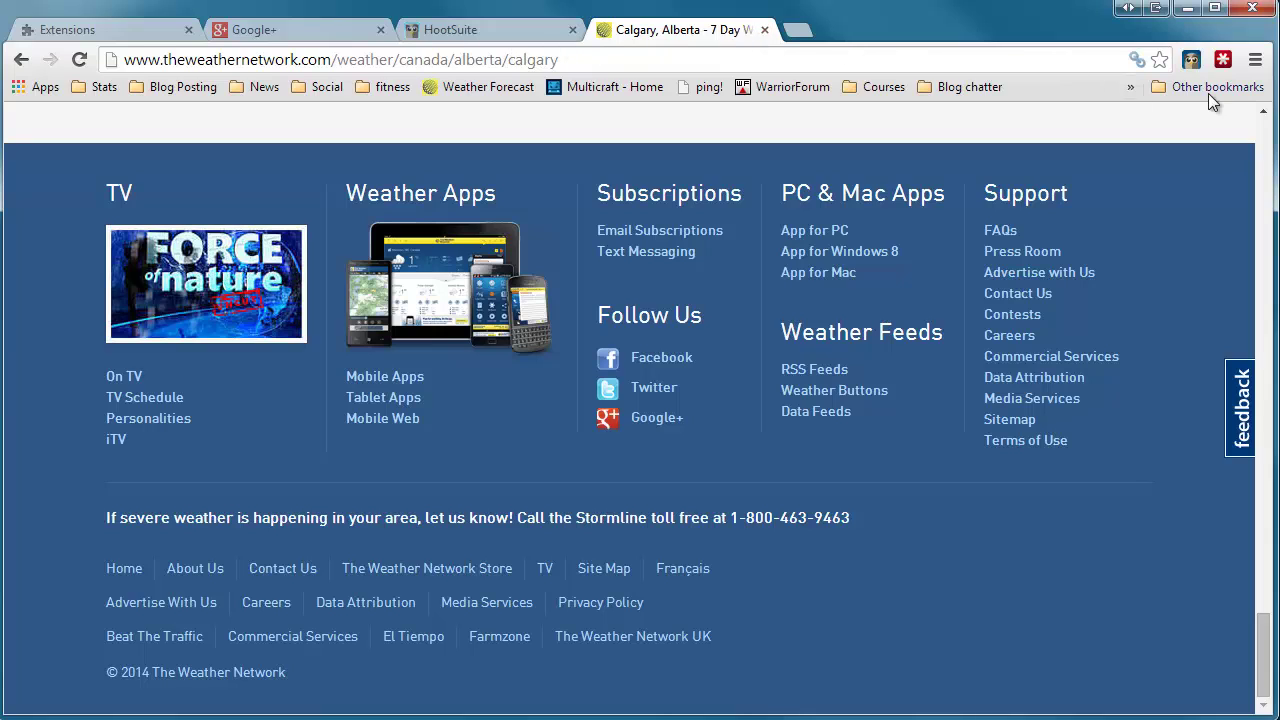
{"action": "left_click", "coordinate": [1137, 61]}
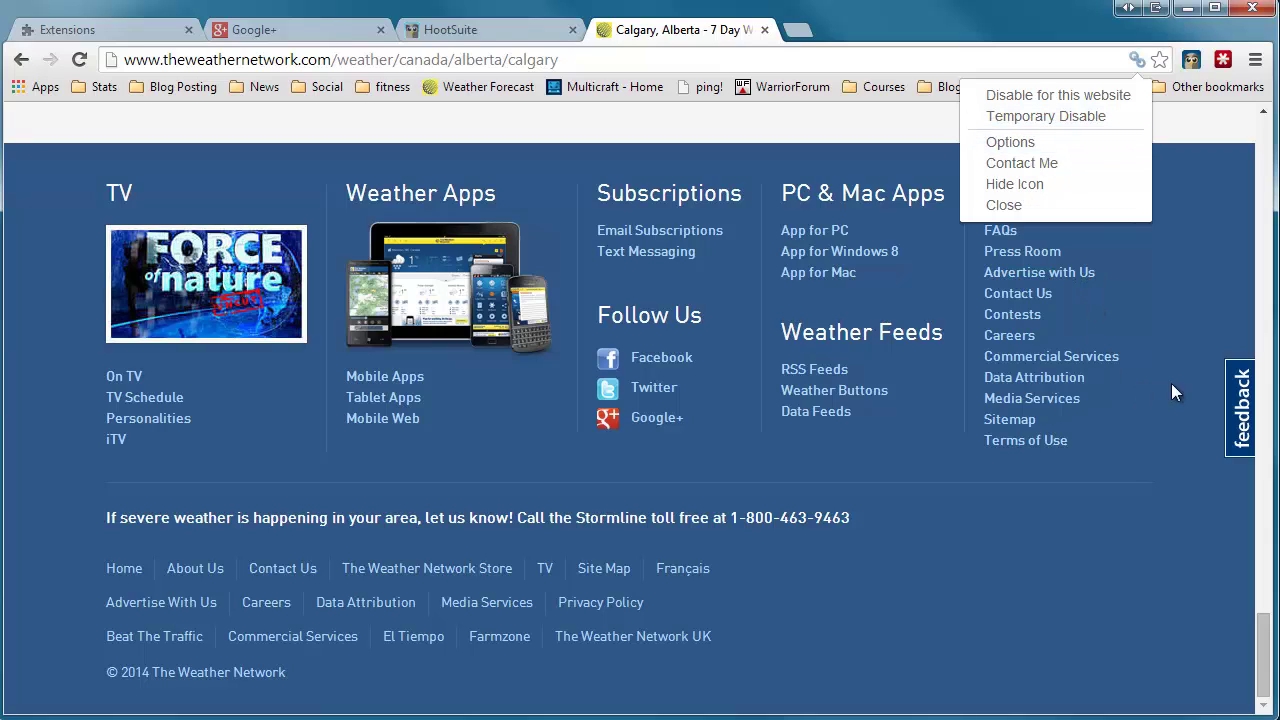
{"action": "left_click", "coordinate": [1230, 185]}
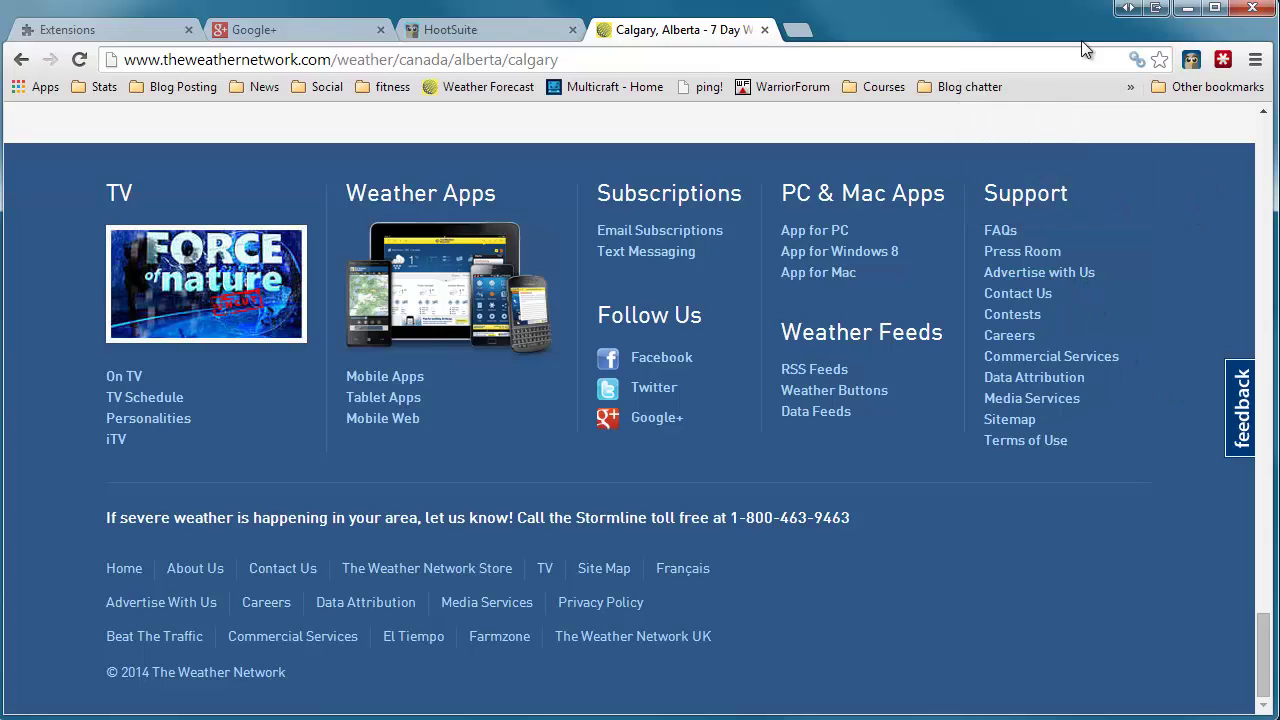
- Open the bookmarked WarriorForum, look through its forum list, and open the thread "Time To Renew Domain Name?"
{"action": "left_click", "coordinate": [775, 87]}
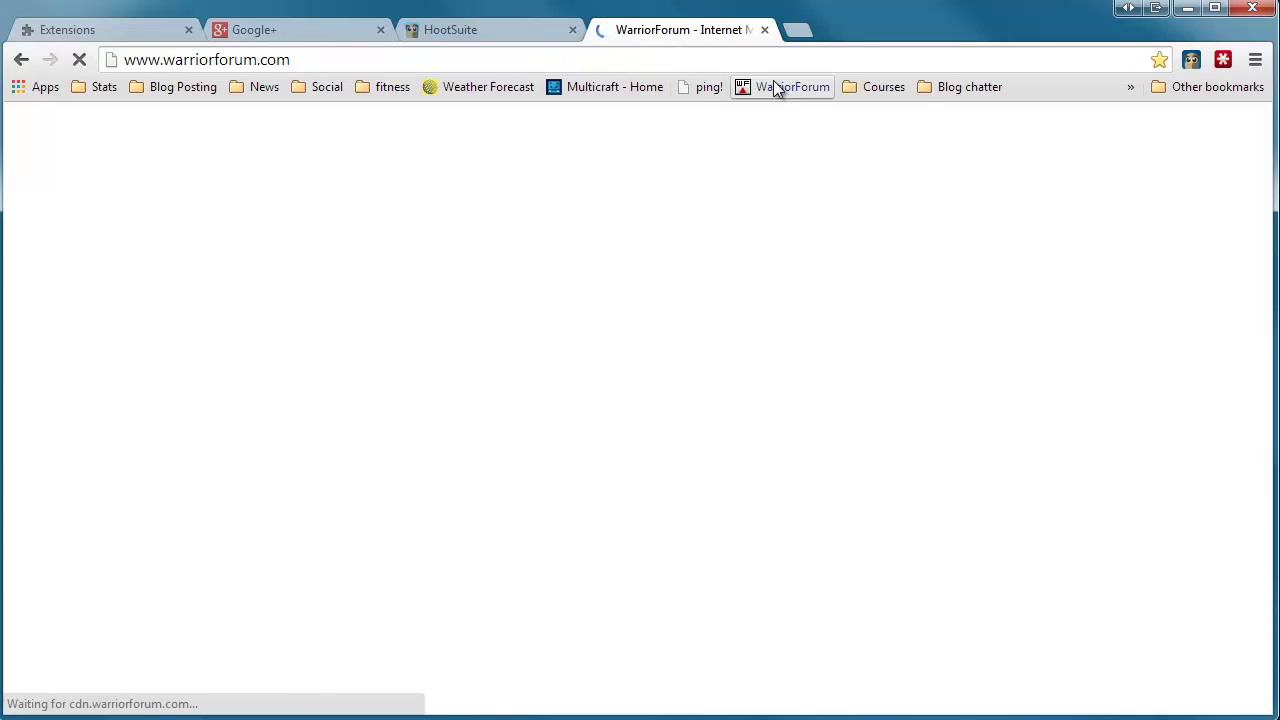
{"action": "scroll", "coordinate": [1049, 318], "scroll_direction": "down", "scroll_amount": 4}
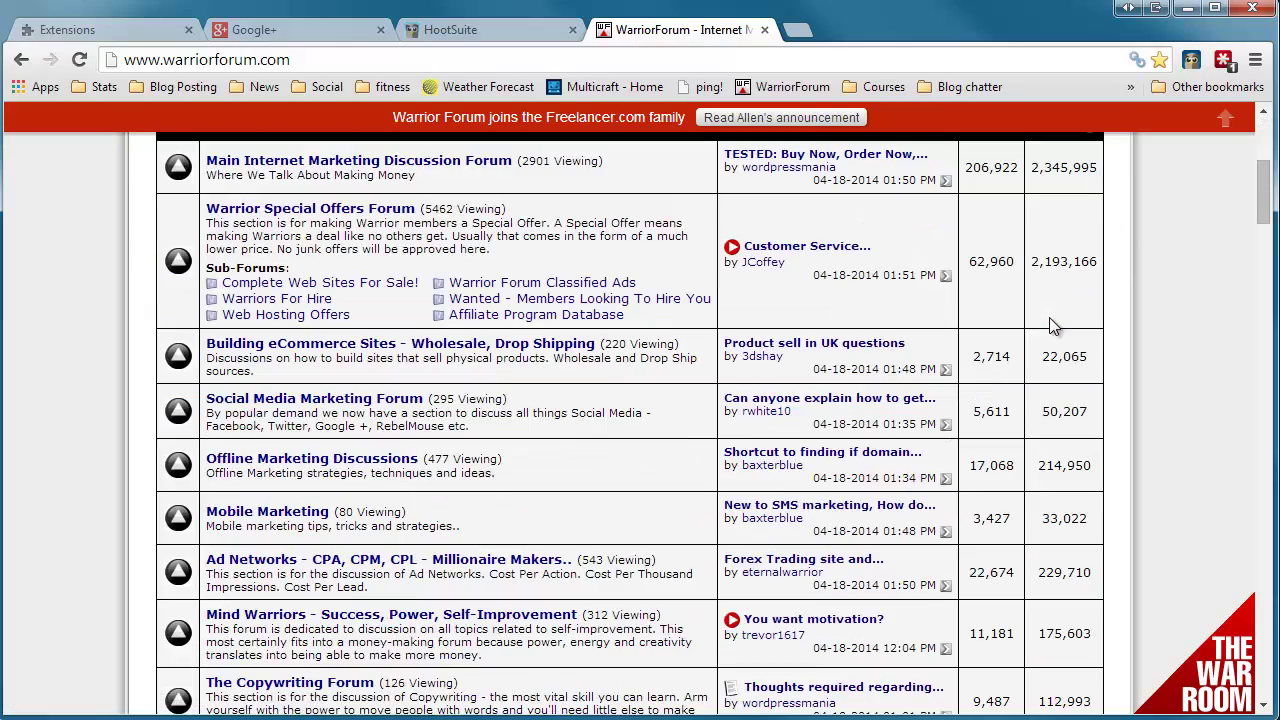
{"action": "scroll", "coordinate": [1047, 316], "scroll_direction": "down", "scroll_amount": 1}
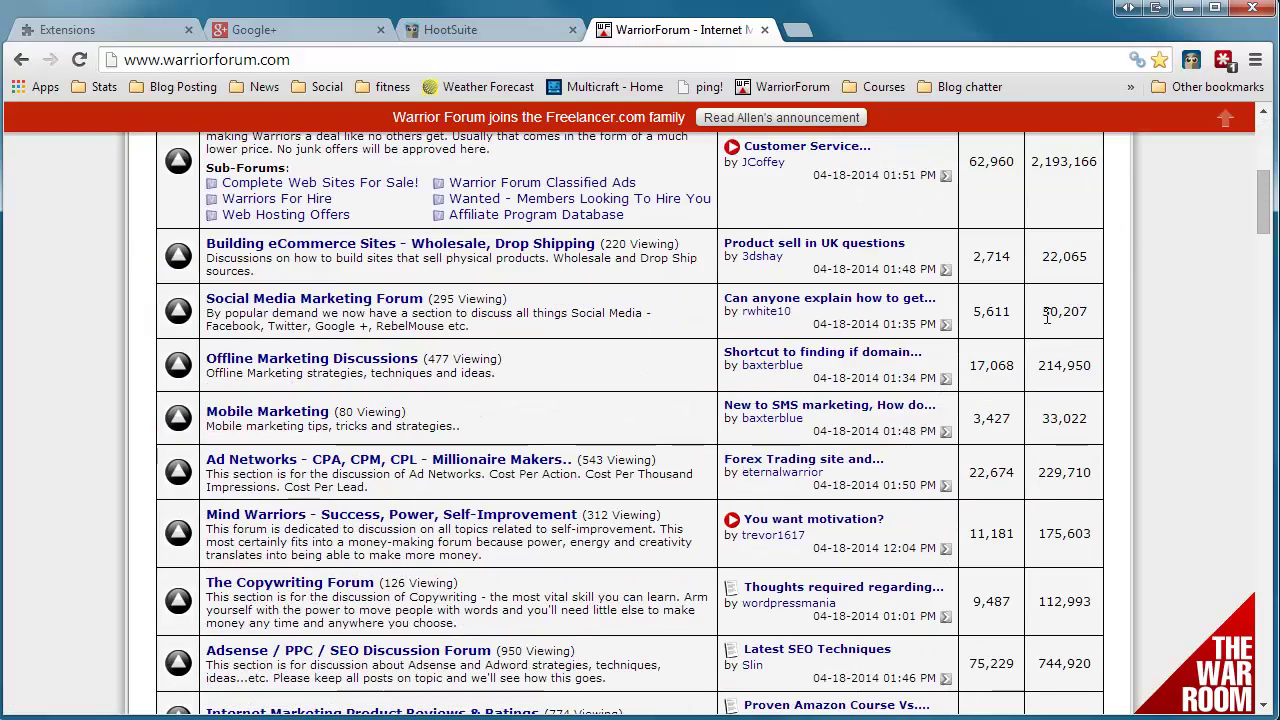
{"action": "scroll", "coordinate": [1047, 316], "scroll_direction": "down", "scroll_amount": 6}
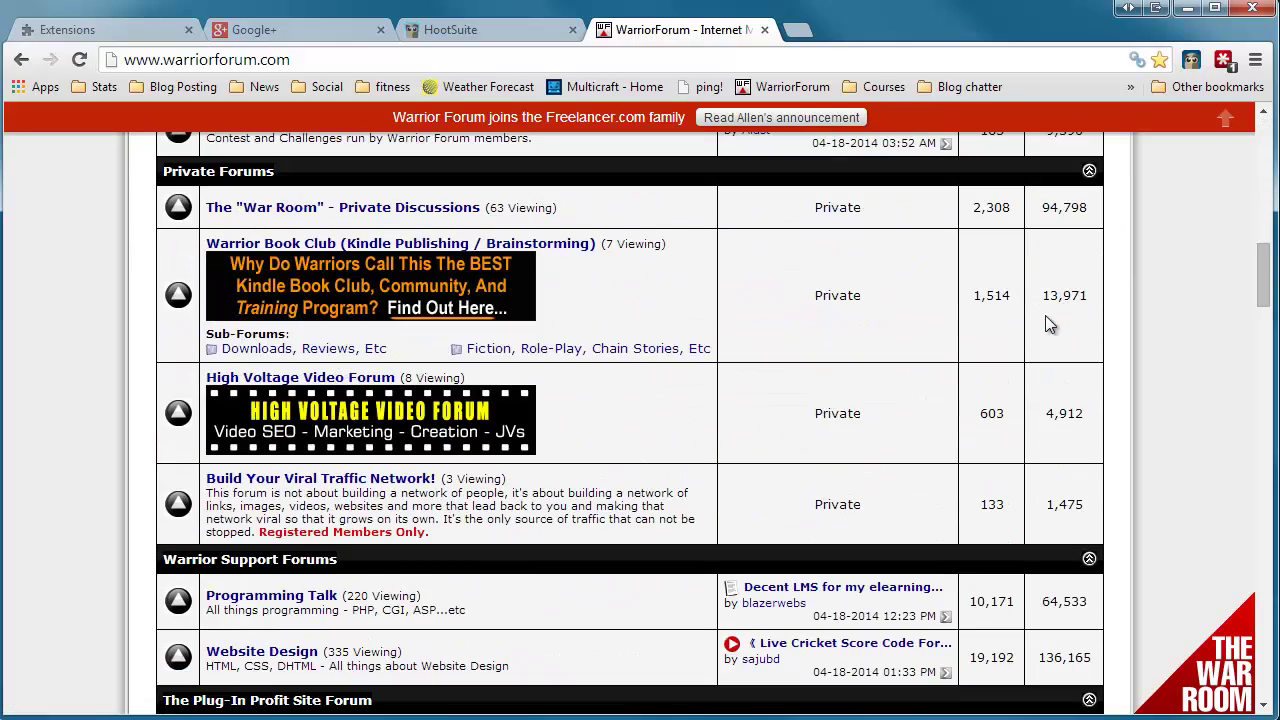
{"action": "scroll", "coordinate": [1050, 305], "scroll_direction": "down", "scroll_amount": 4}
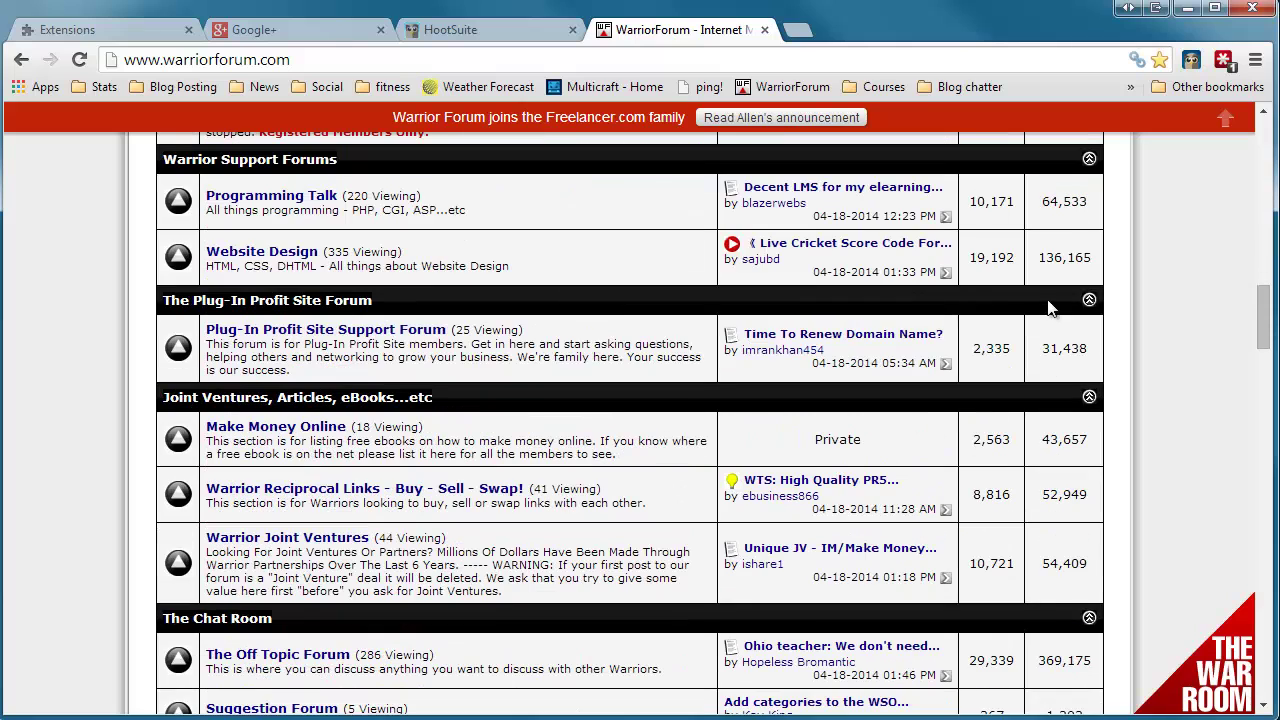
{"action": "left_click", "coordinate": [785, 336]}
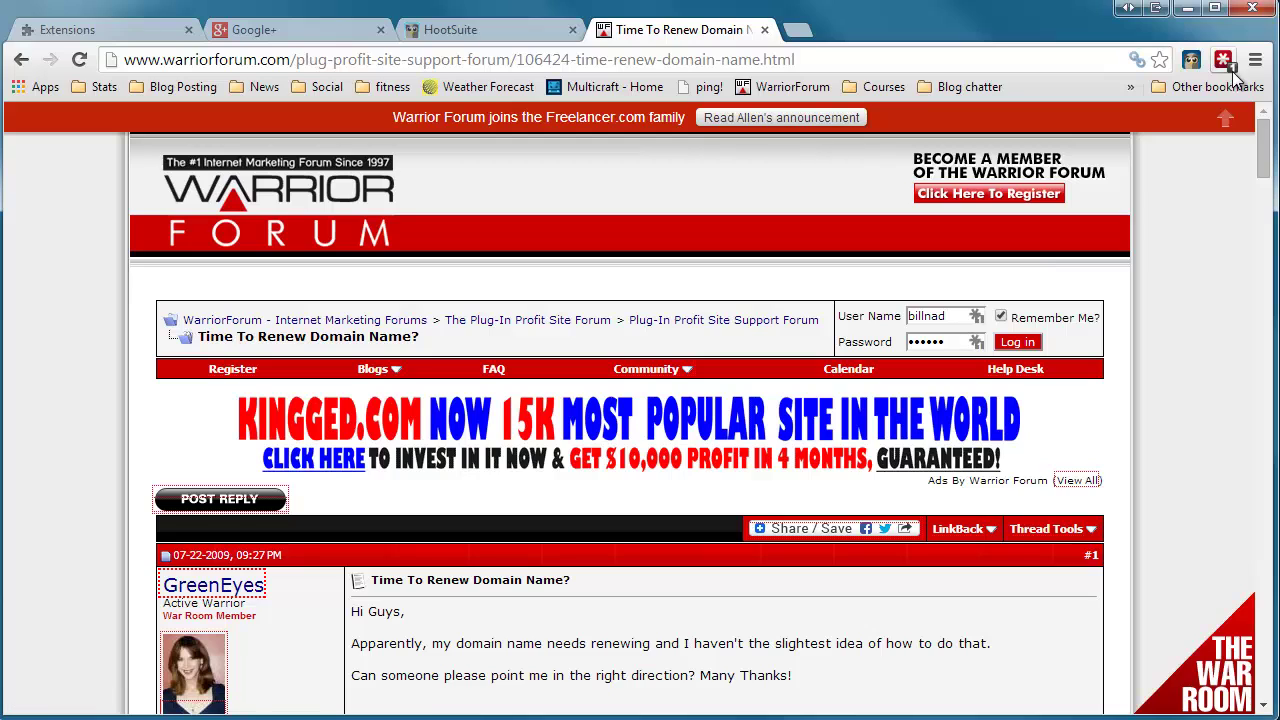
- Go back to the Extensions page and enable the PageRank Display extension
{"action": "left_click", "coordinate": [1256, 66]}
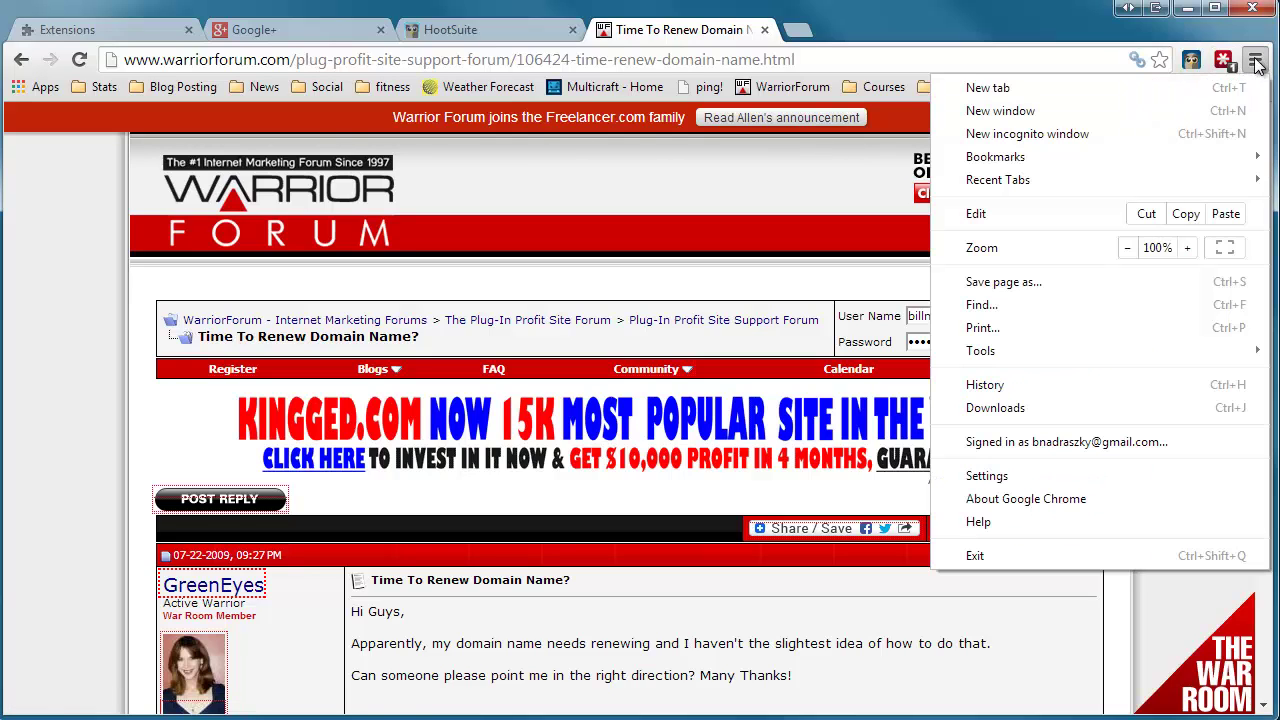
{"action": "left_click", "coordinate": [75, 32]}
{"action": "left_click", "coordinate": [78, 32]}
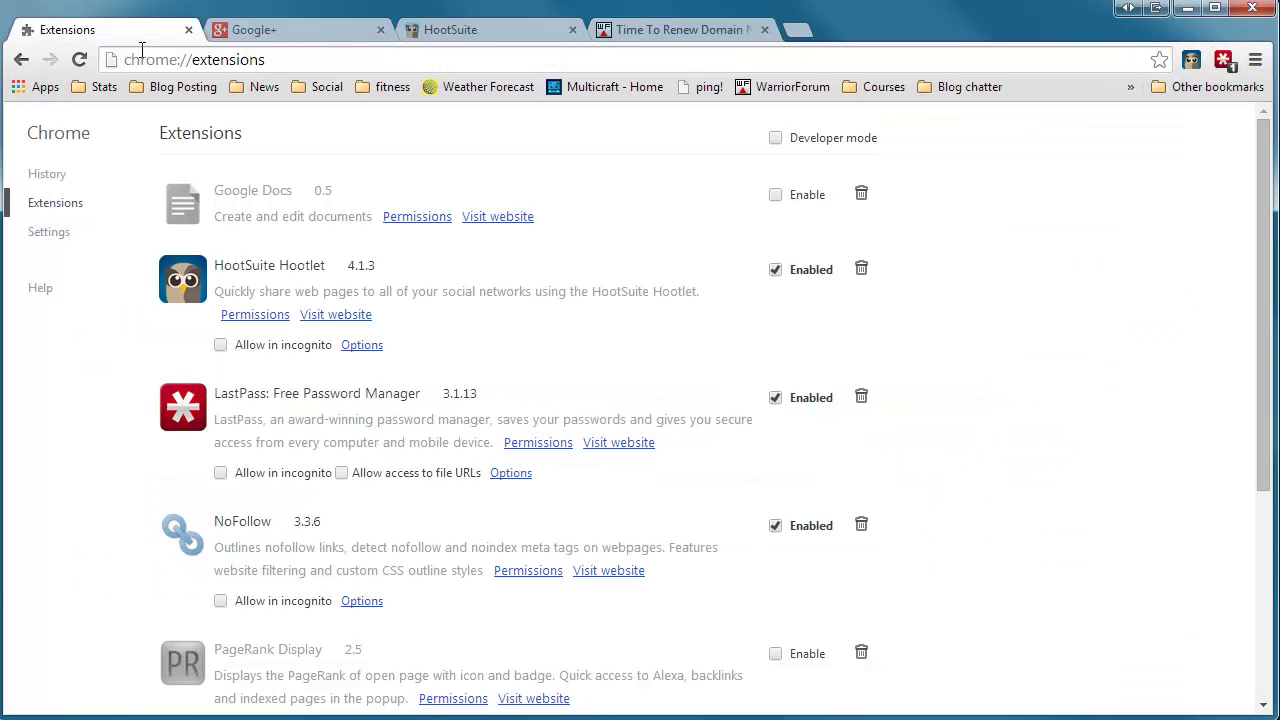
{"action": "scroll", "coordinate": [405, 345], "scroll_direction": "down", "scroll_amount": 3}
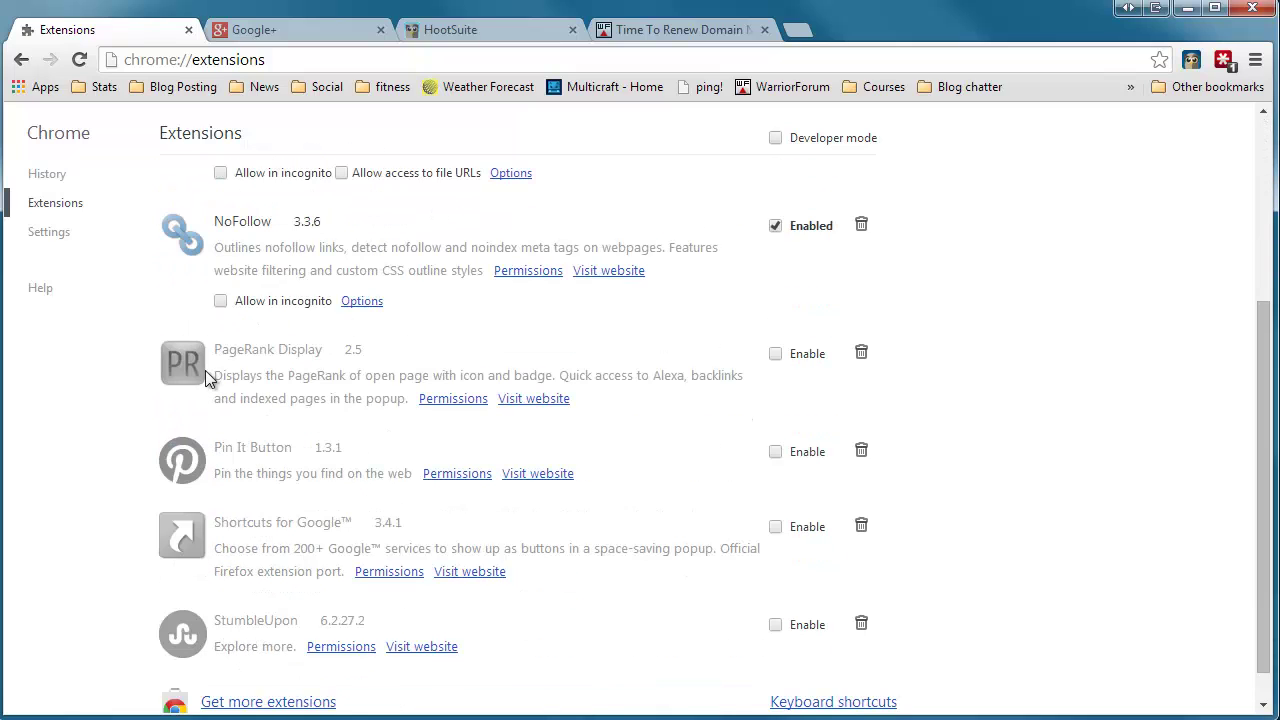
{"action": "left_click", "coordinate": [776, 354]}
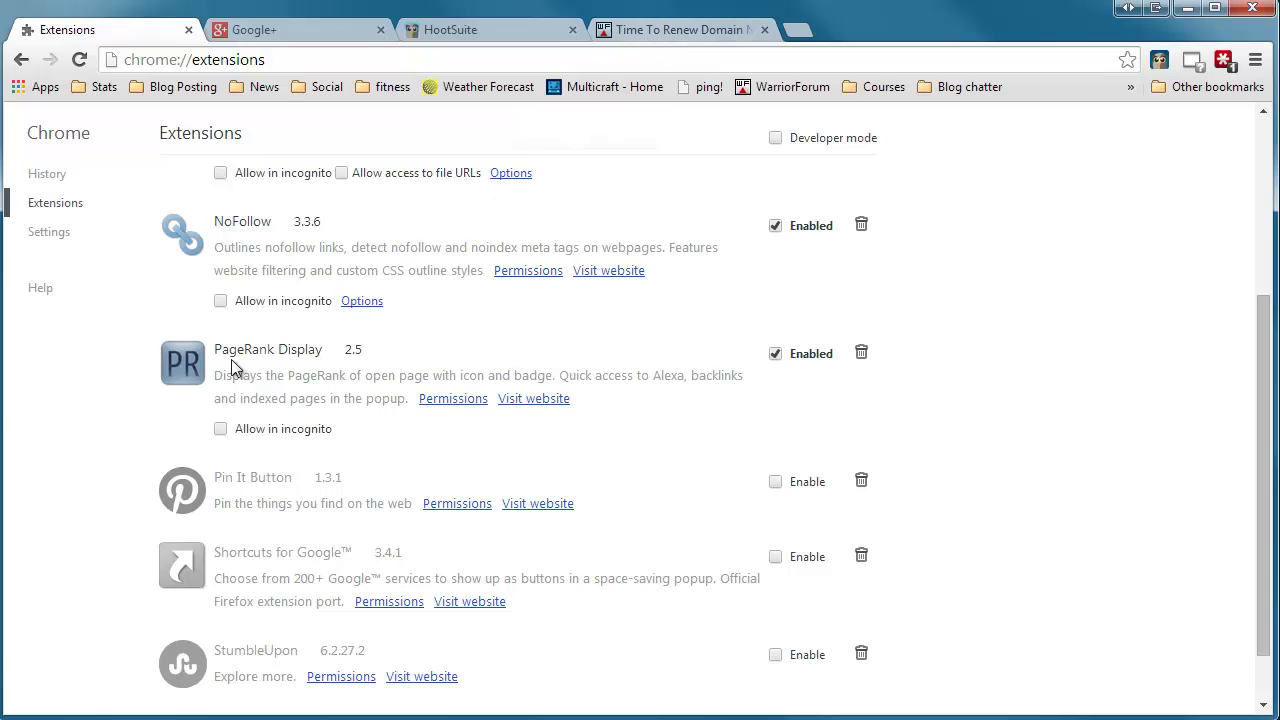
- Return to the WarriorForum thread and examine which profile, post and signature links are outlined as nofollow
{"action": "left_click", "coordinate": [688, 34]}
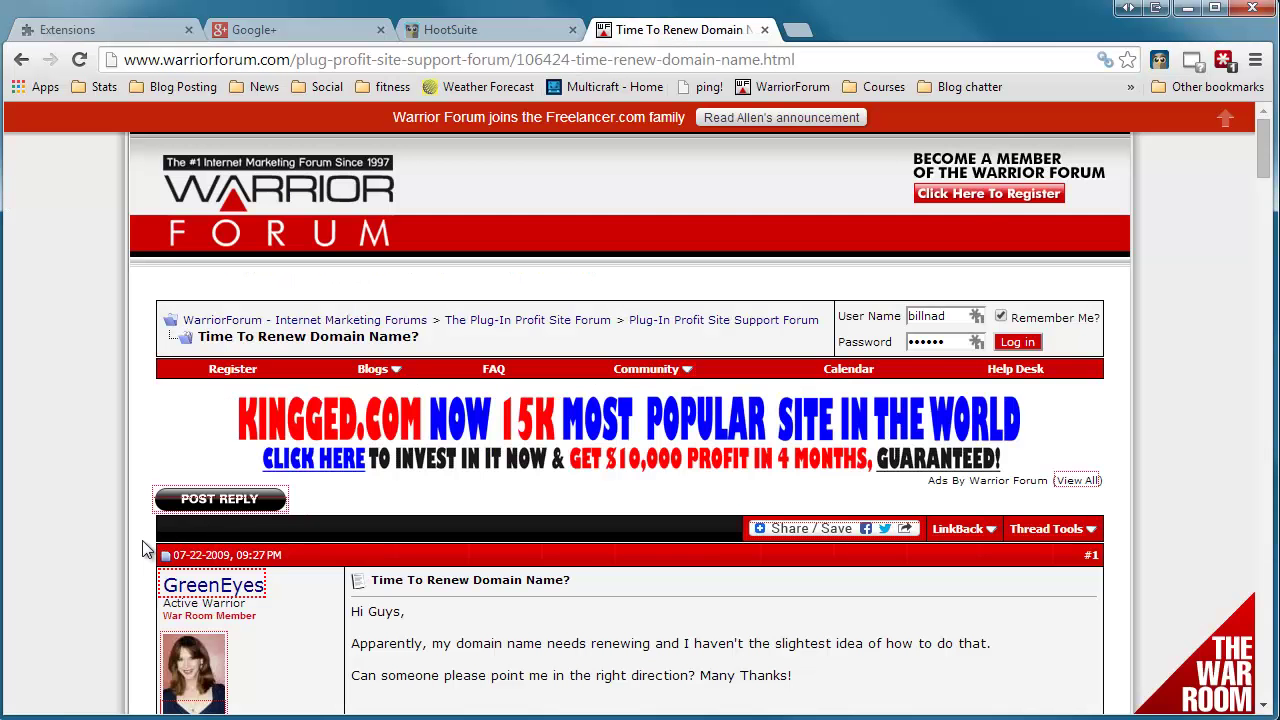
{"action": "scroll", "coordinate": [143, 545], "scroll_direction": "down", "scroll_amount": 2}
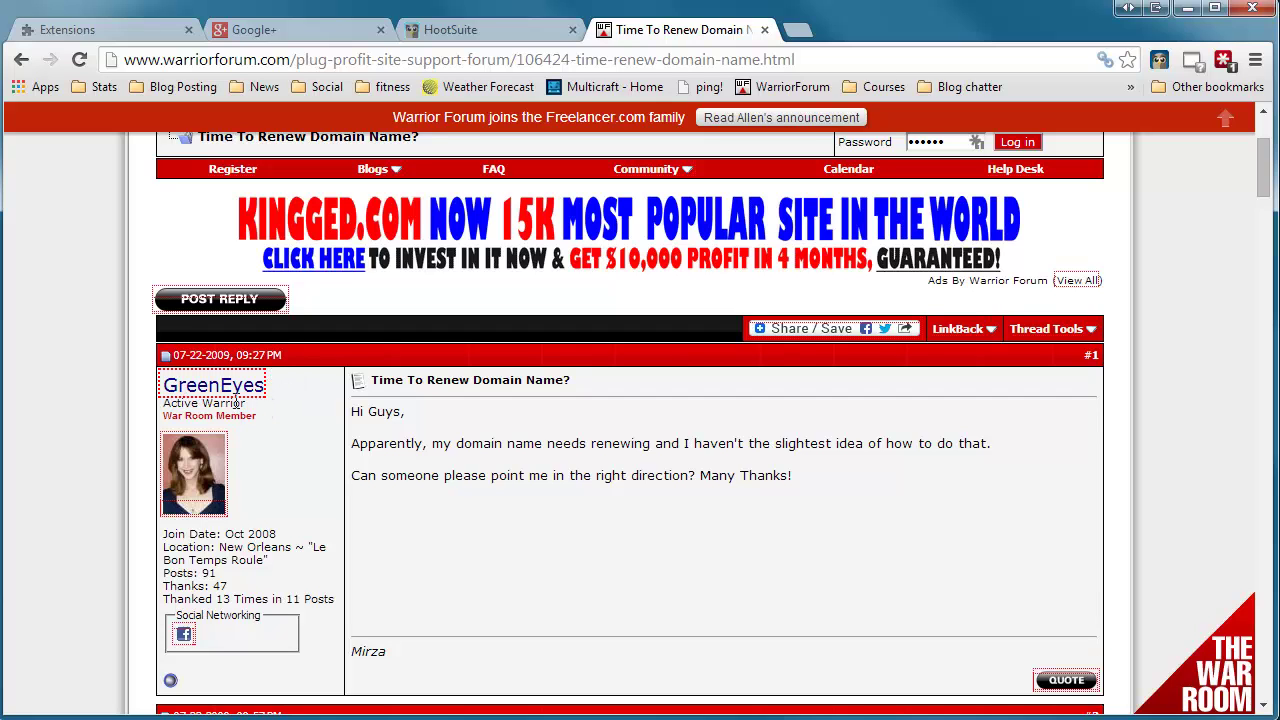
{"action": "scroll", "coordinate": [323, 450], "scroll_direction": "down", "scroll_amount": 1}
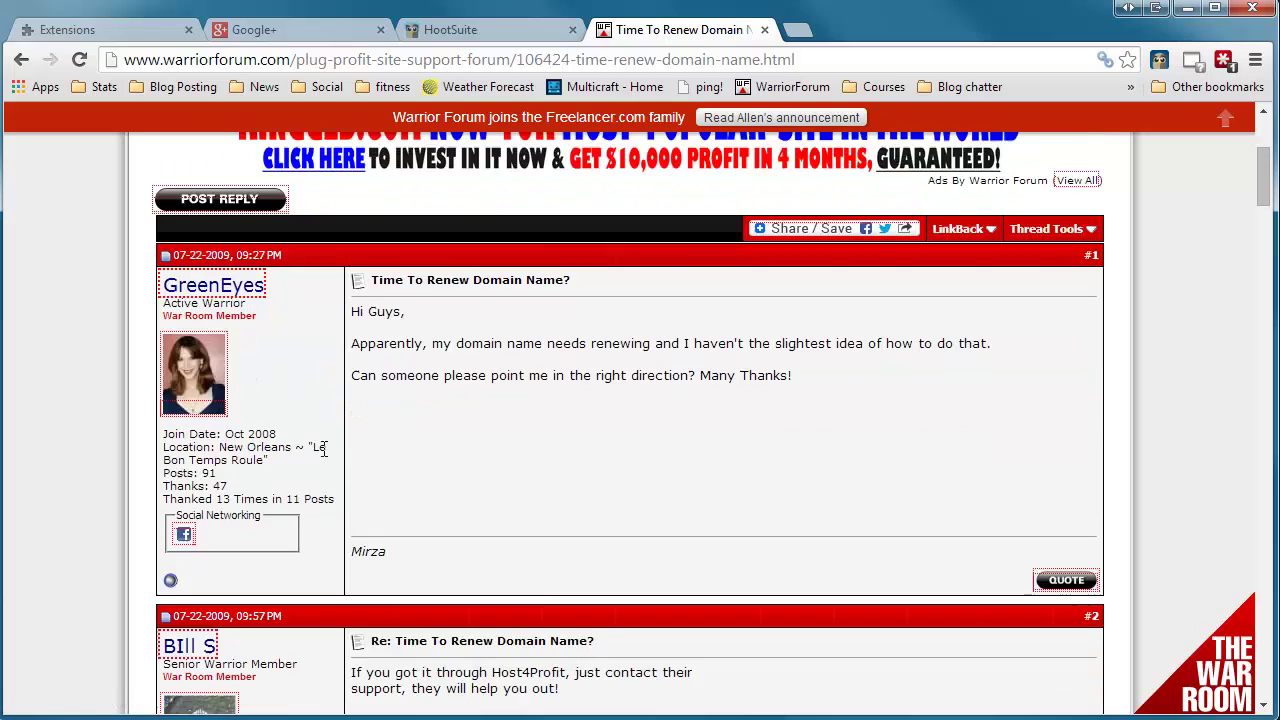
{"action": "scroll", "coordinate": [322, 448], "scroll_direction": "down", "scroll_amount": 1}
{"action": "scroll", "coordinate": [324, 430], "scroll_direction": "down", "scroll_amount": 6}
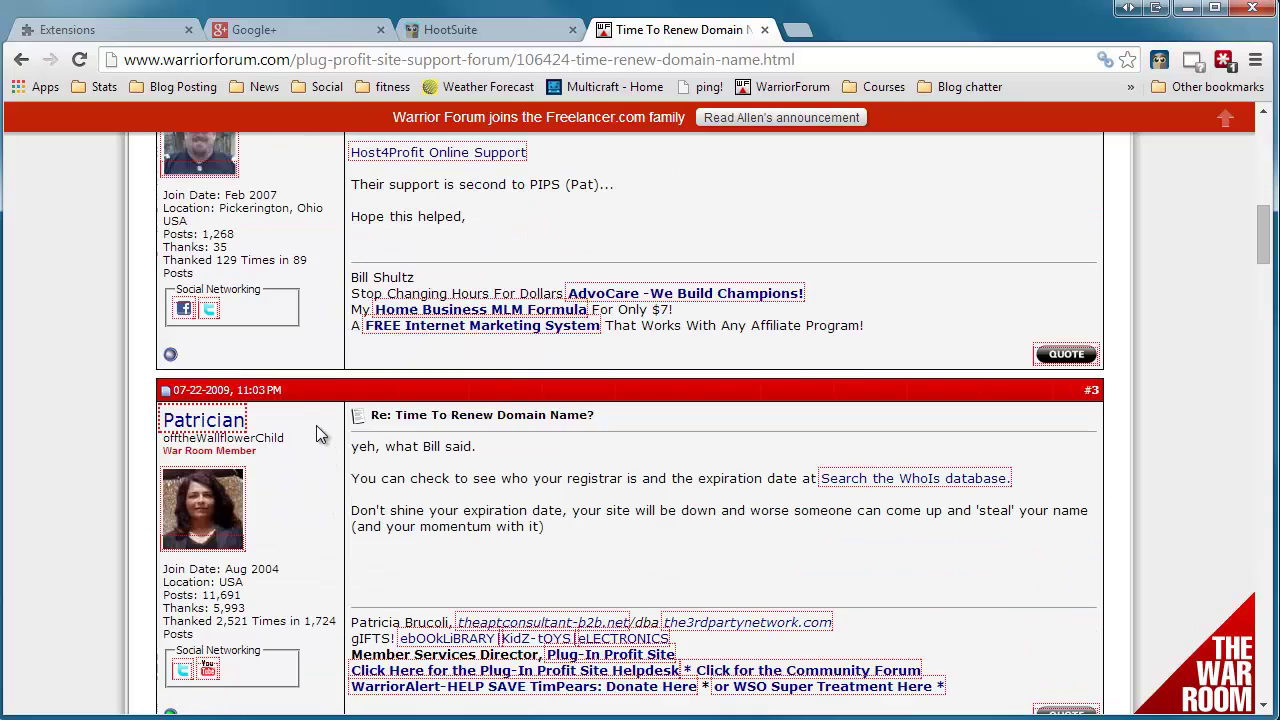
{"action": "scroll", "coordinate": [316, 433], "scroll_direction": "up", "scroll_amount": 10}
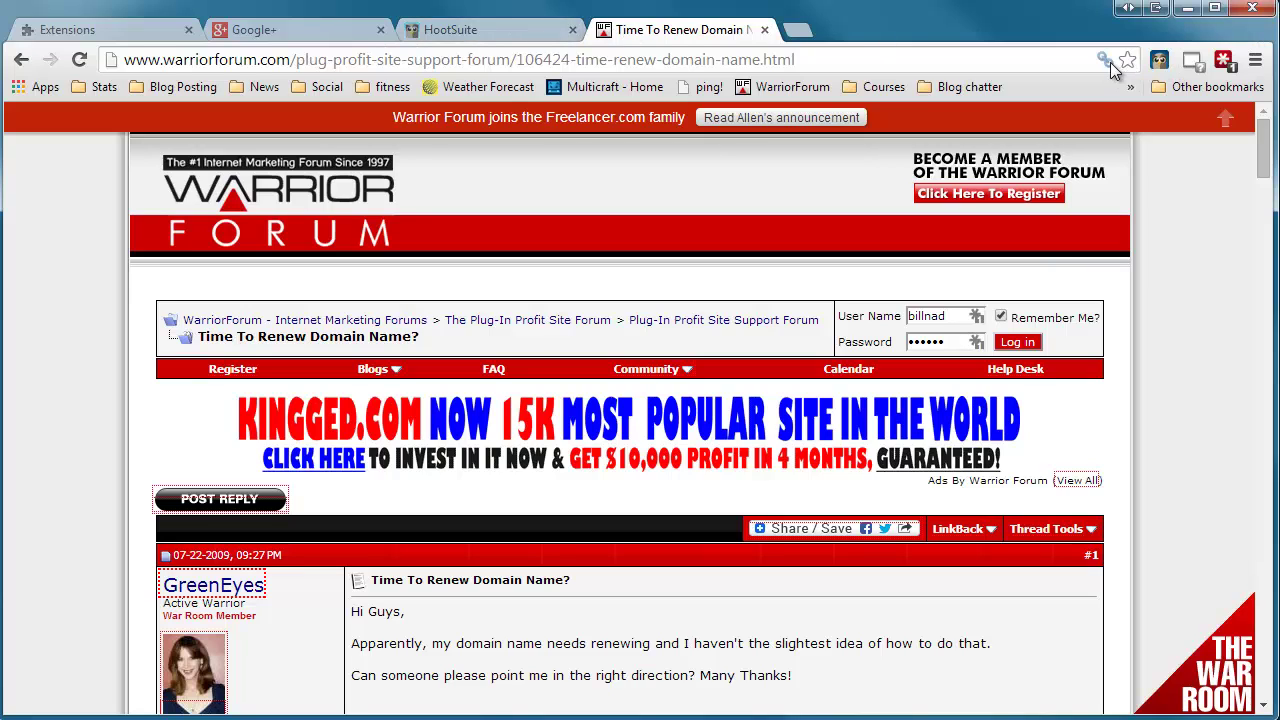
- View the PageRank Display information for the WarriorForum thread, and for the bookmarked Weather Forecast page
{"action": "left_click", "coordinate": [1193, 61]}
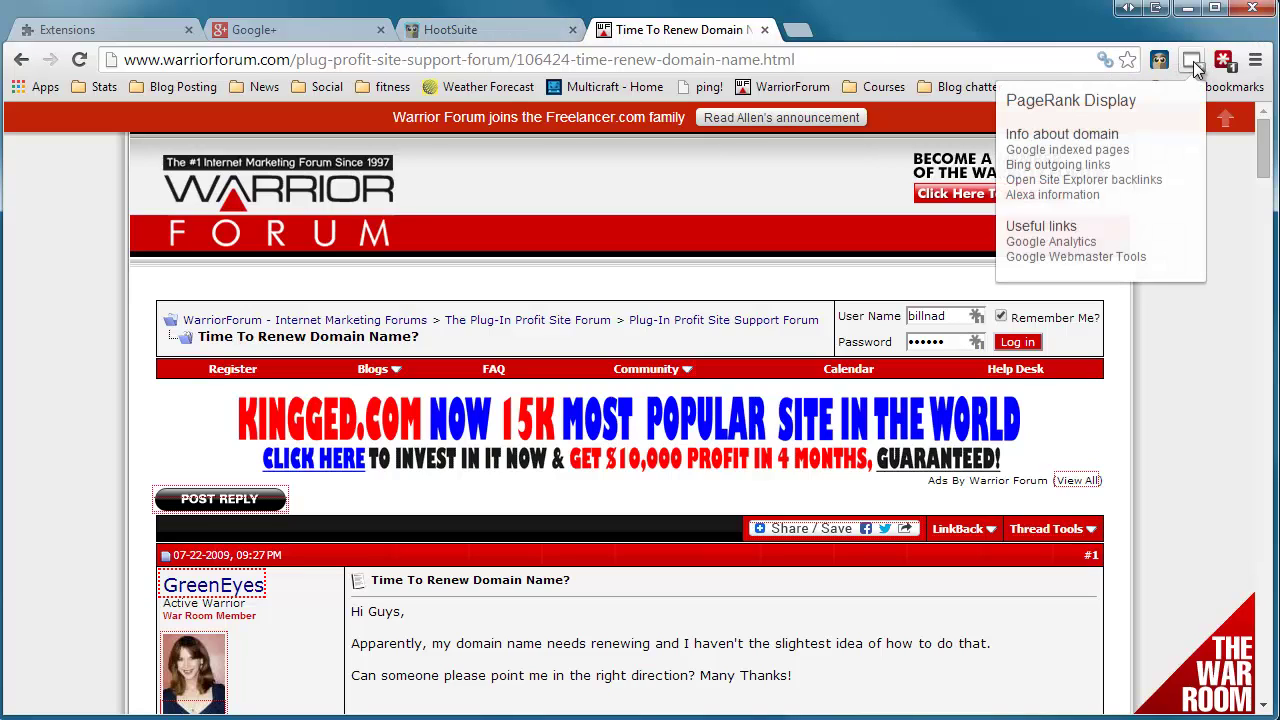
{"action": "left_click", "coordinate": [79, 59]}
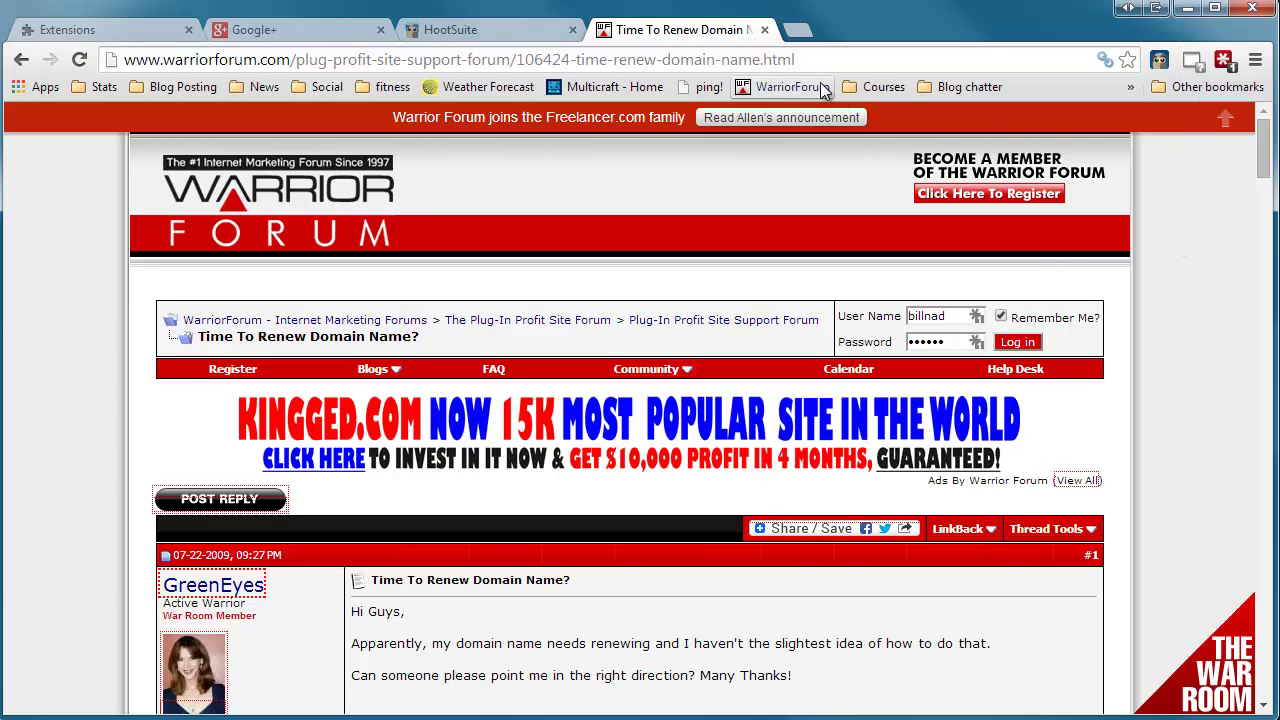
{"action": "left_click", "coordinate": [463, 85]}
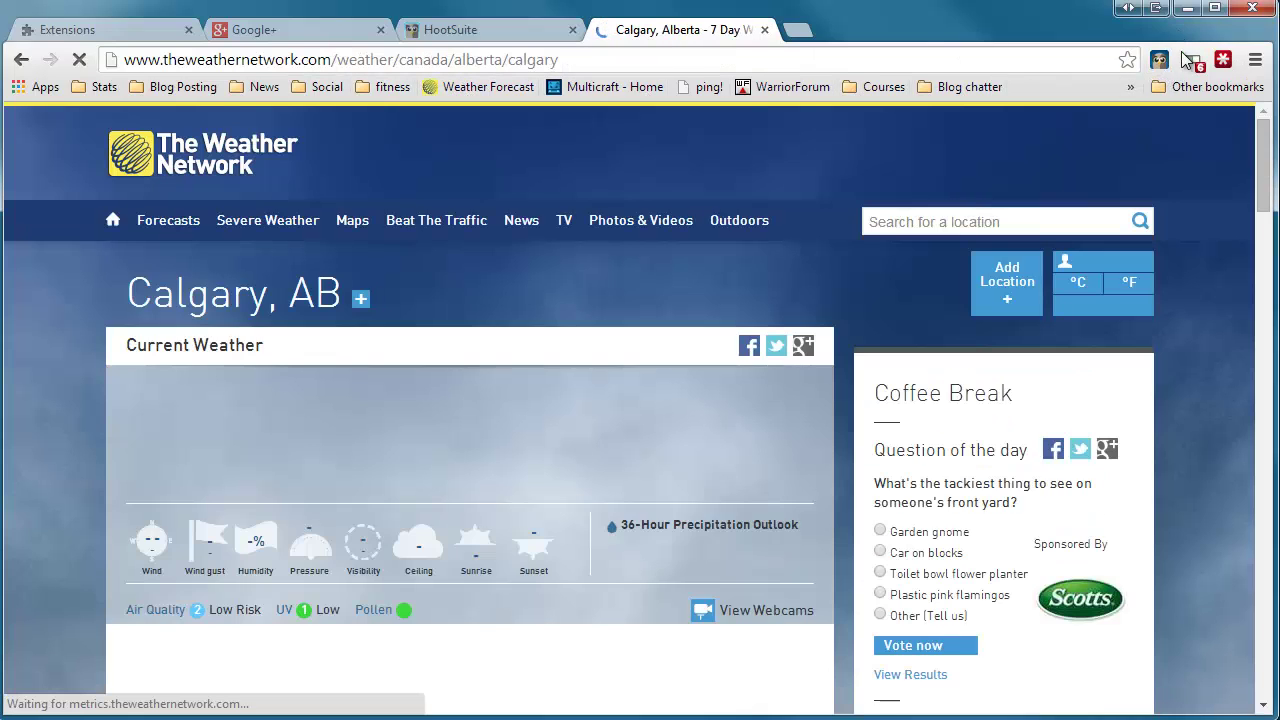
{"action": "mouse_move", "coordinate": [1194, 63]}
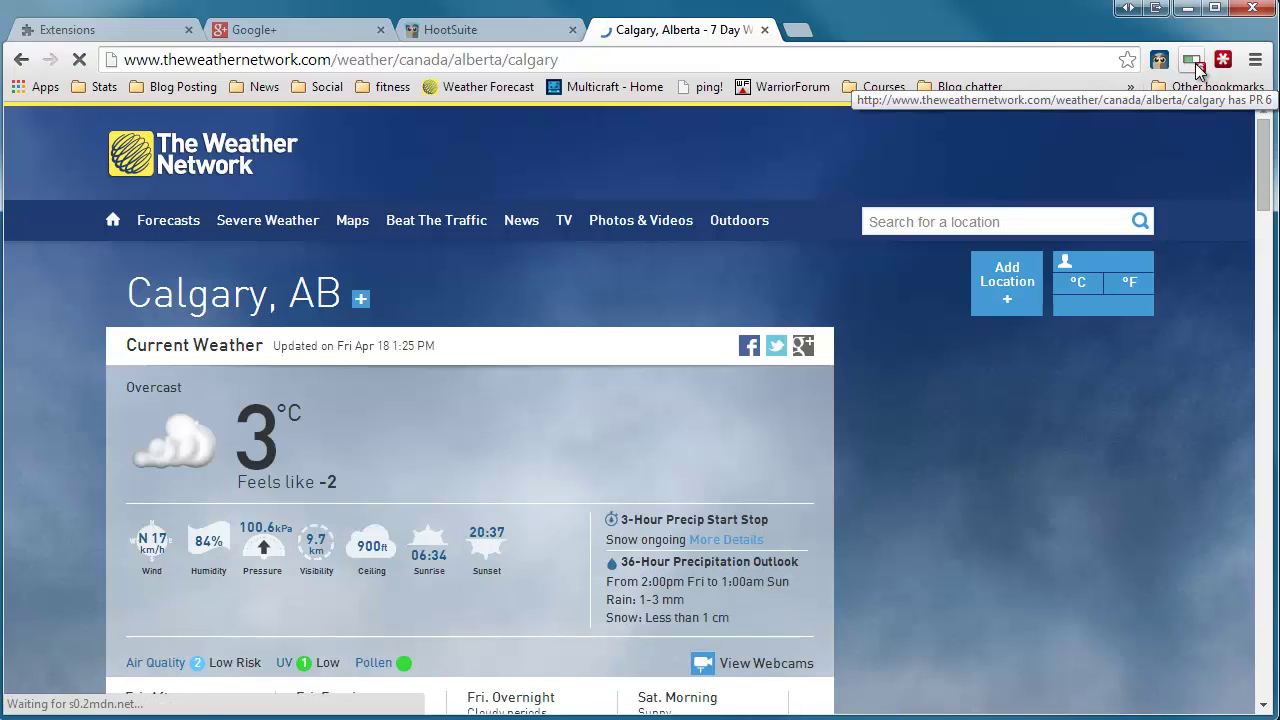
{"action": "left_click", "coordinate": [1193, 62]}
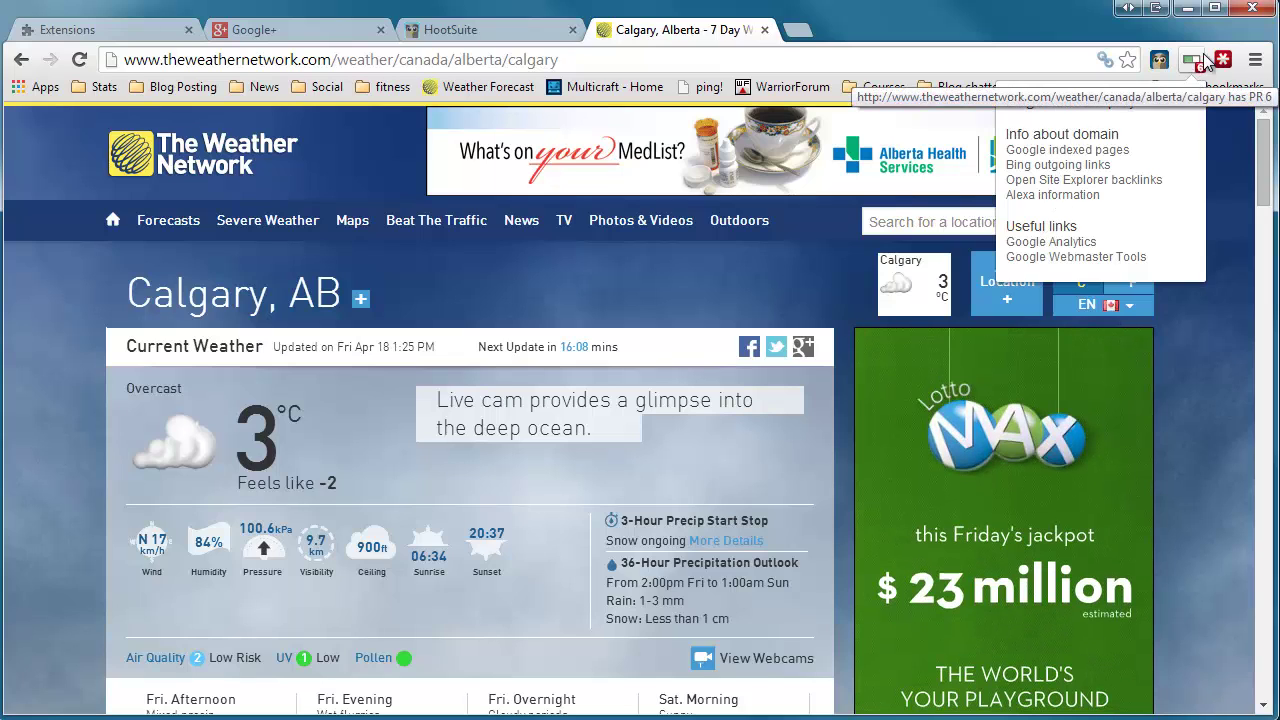
- Return to the Extensions page and enable the Pin It Button extension
{"action": "left_click", "coordinate": [40, 28]}
{"action": "scroll", "coordinate": [560, 313], "scroll_direction": "down", "scroll_amount": 1}
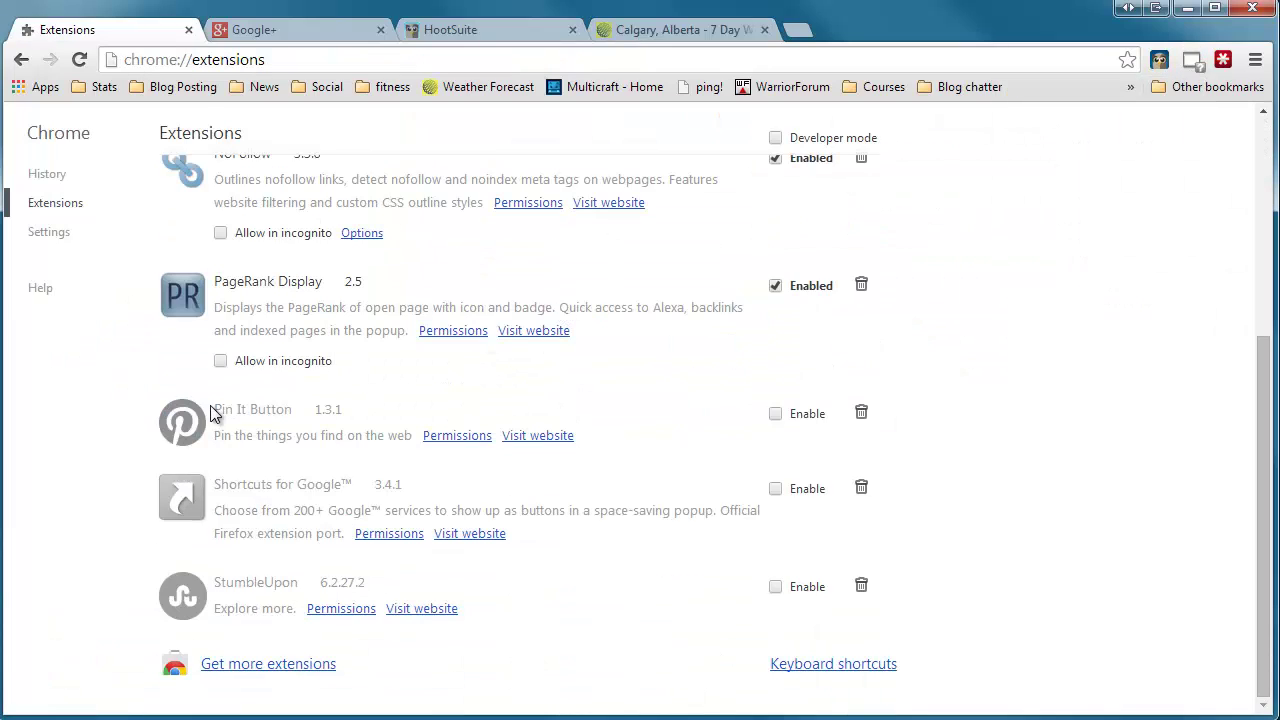
{"action": "left_click", "coordinate": [776, 414]}
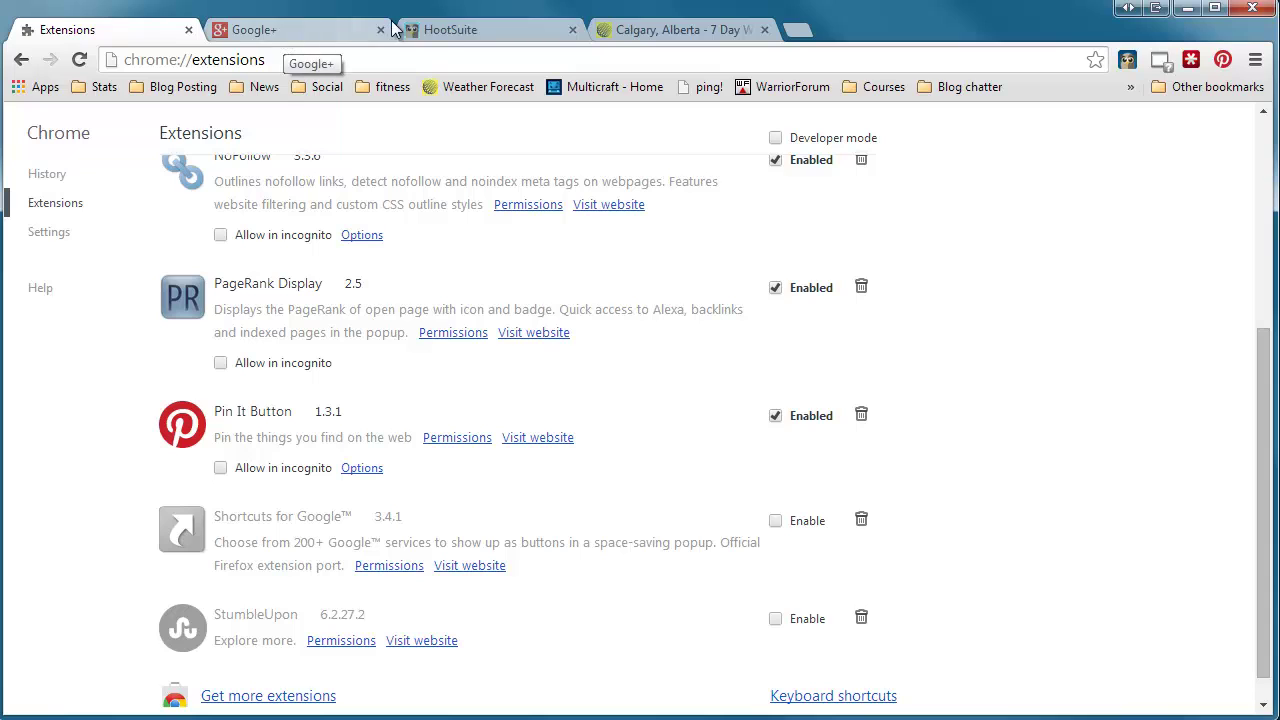
- Go back to the weather page and open the bookmarked NBCNews.com site in its place
{"action": "left_click", "coordinate": [636, 32]}
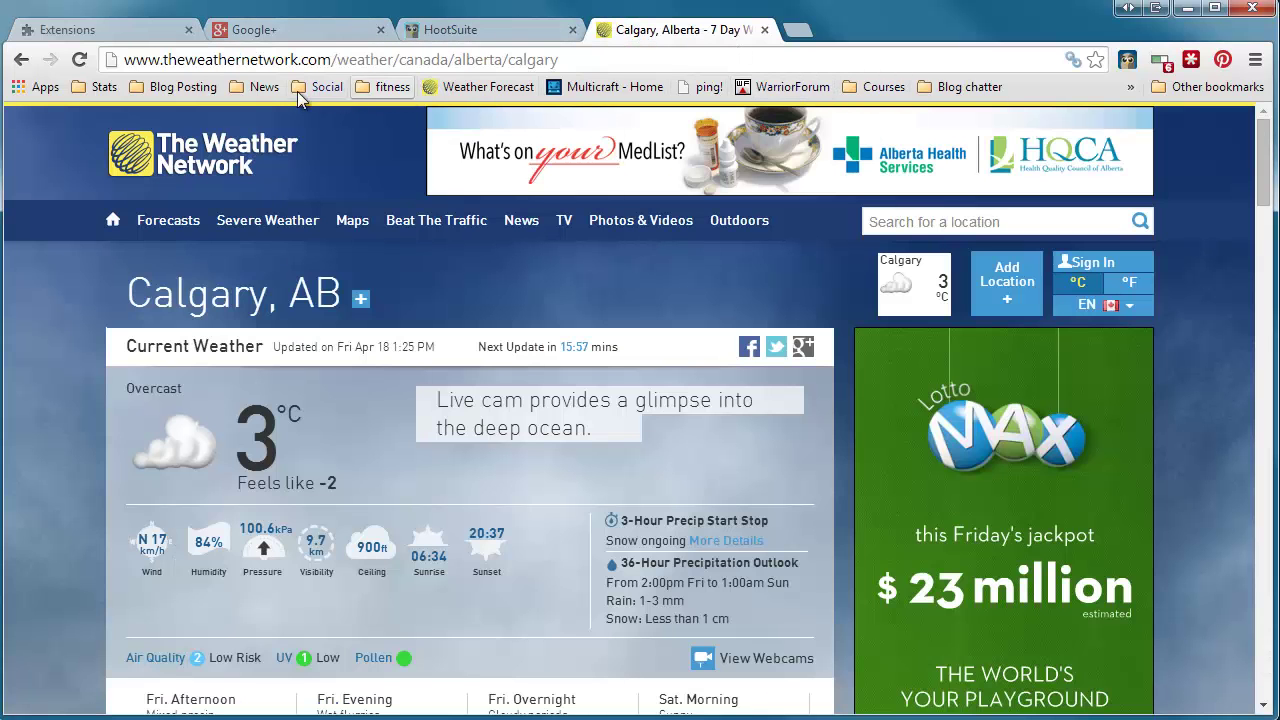
{"action": "left_click", "coordinate": [264, 87]}
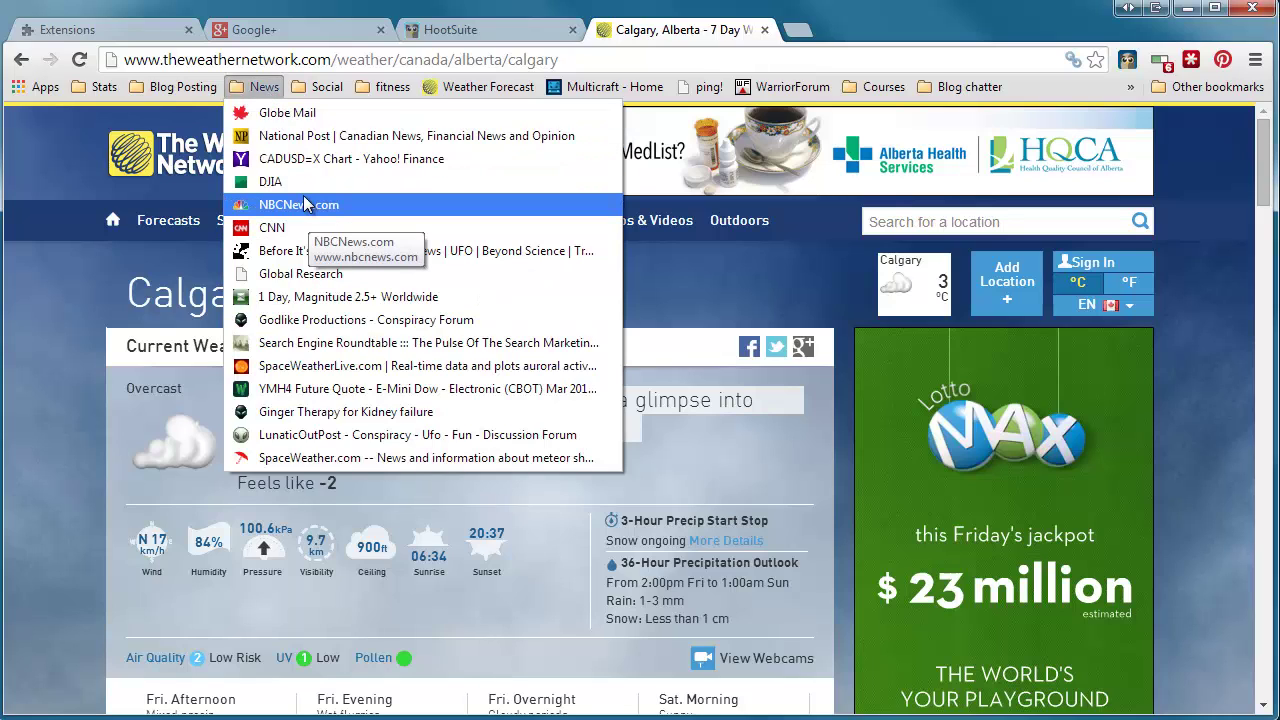
{"action": "left_click", "coordinate": [305, 202]}
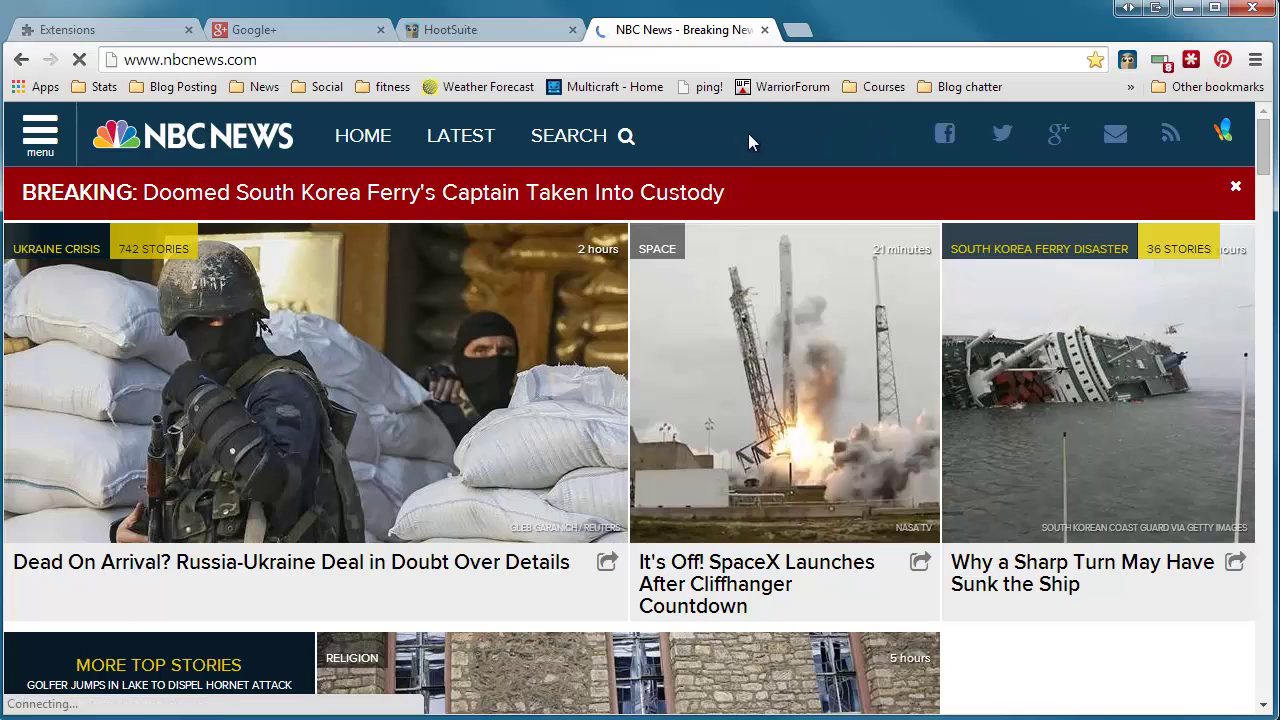
- Start a Pinterest pin from the NBC News photo of the man in glasses, view the available boards, and close the window without pinning
{"action": "left_click", "coordinate": [1222, 59]}
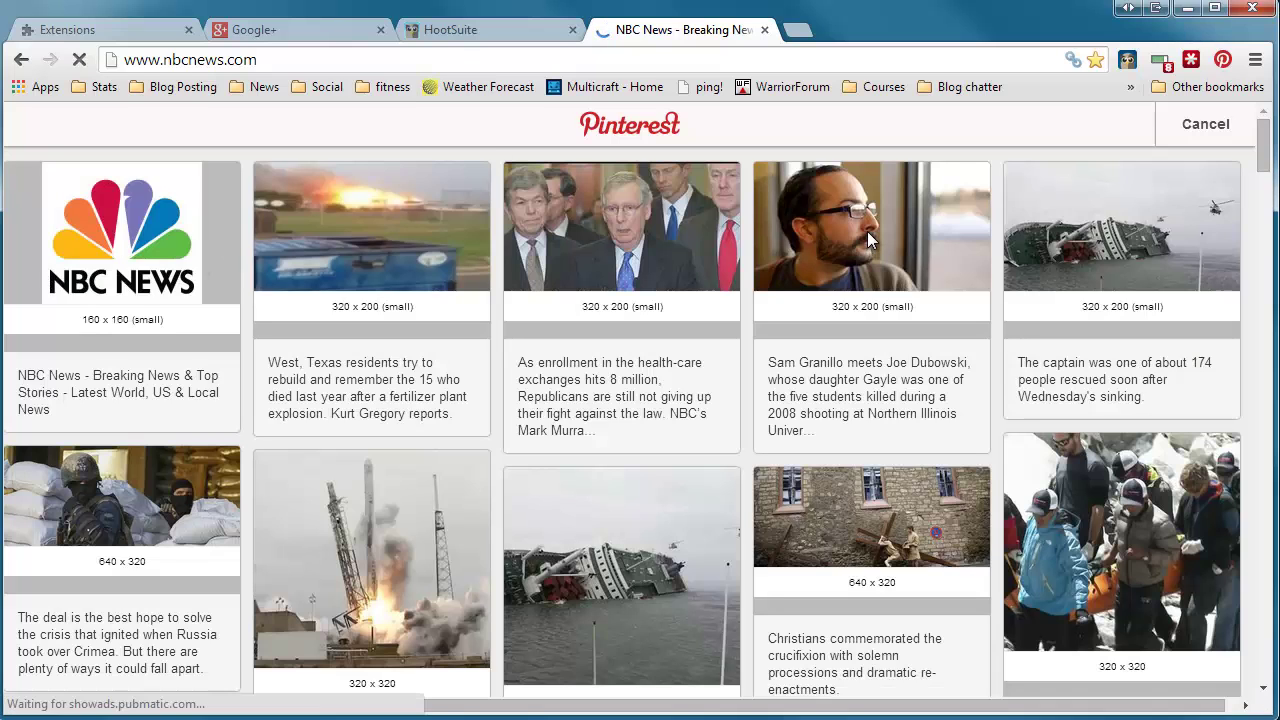
{"action": "left_click", "coordinate": [845, 235]}
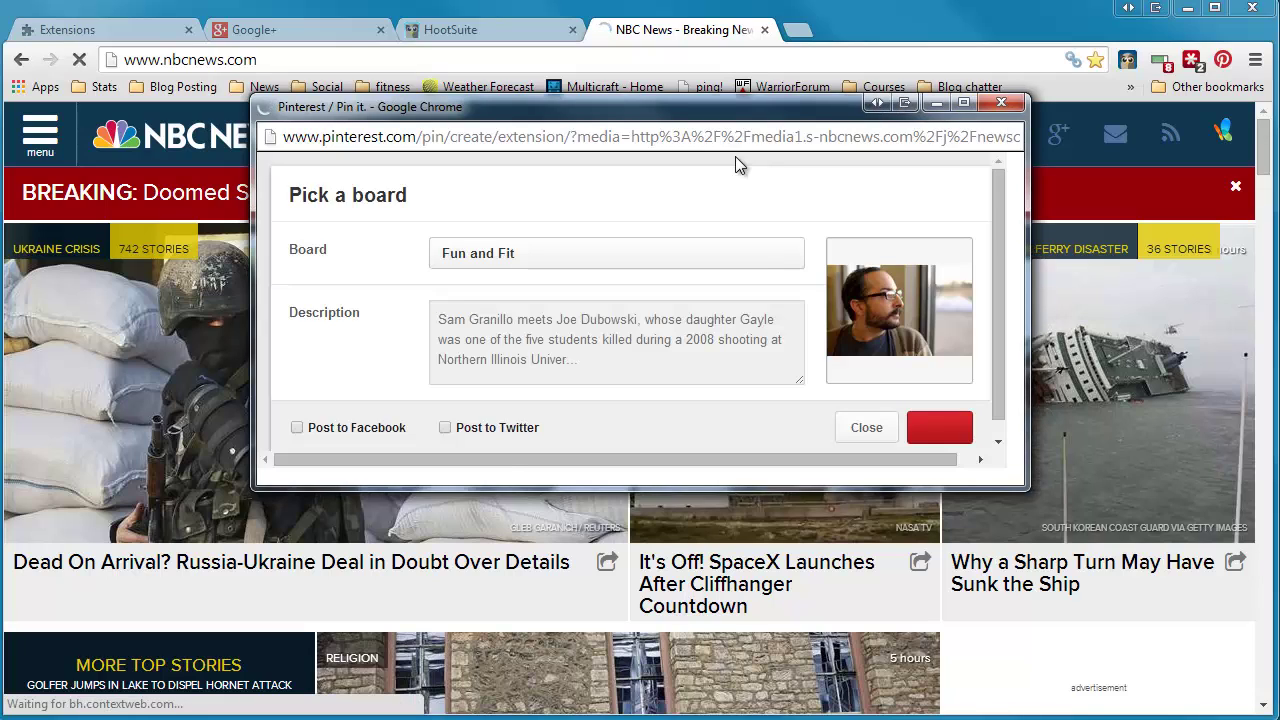
{"action": "left_click", "coordinate": [632, 268]}
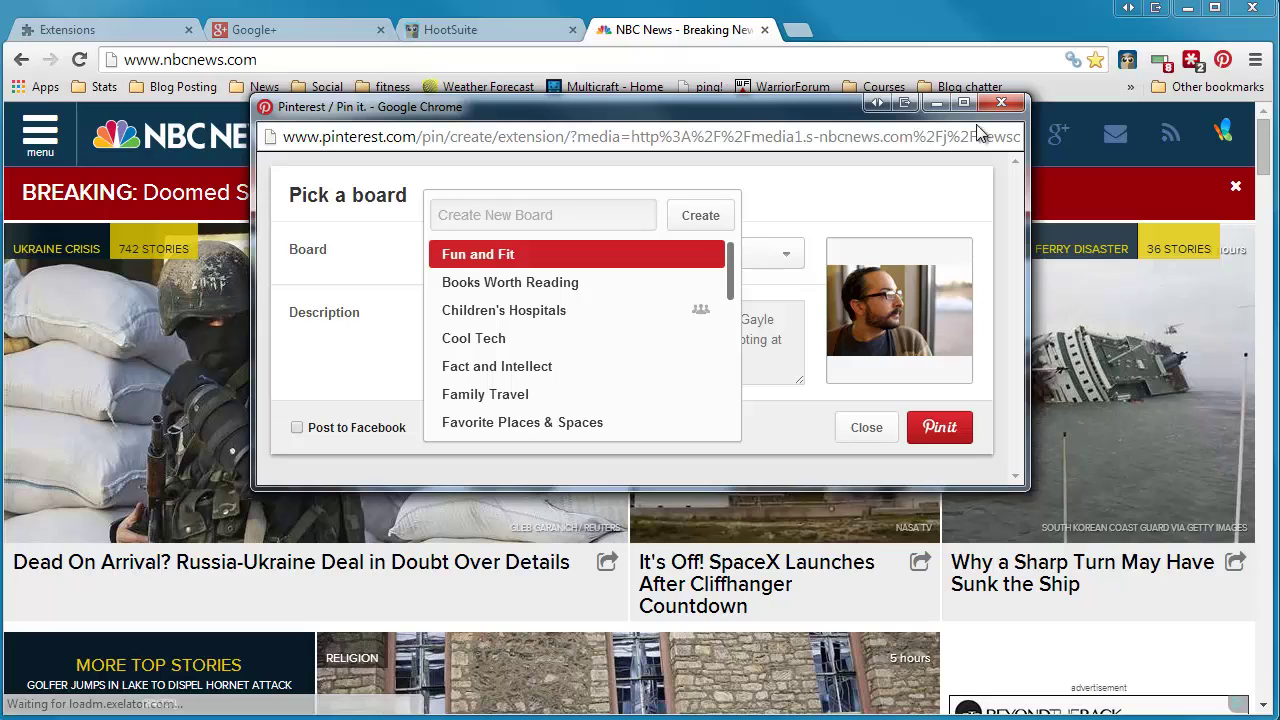
{"action": "left_click", "coordinate": [1008, 104]}
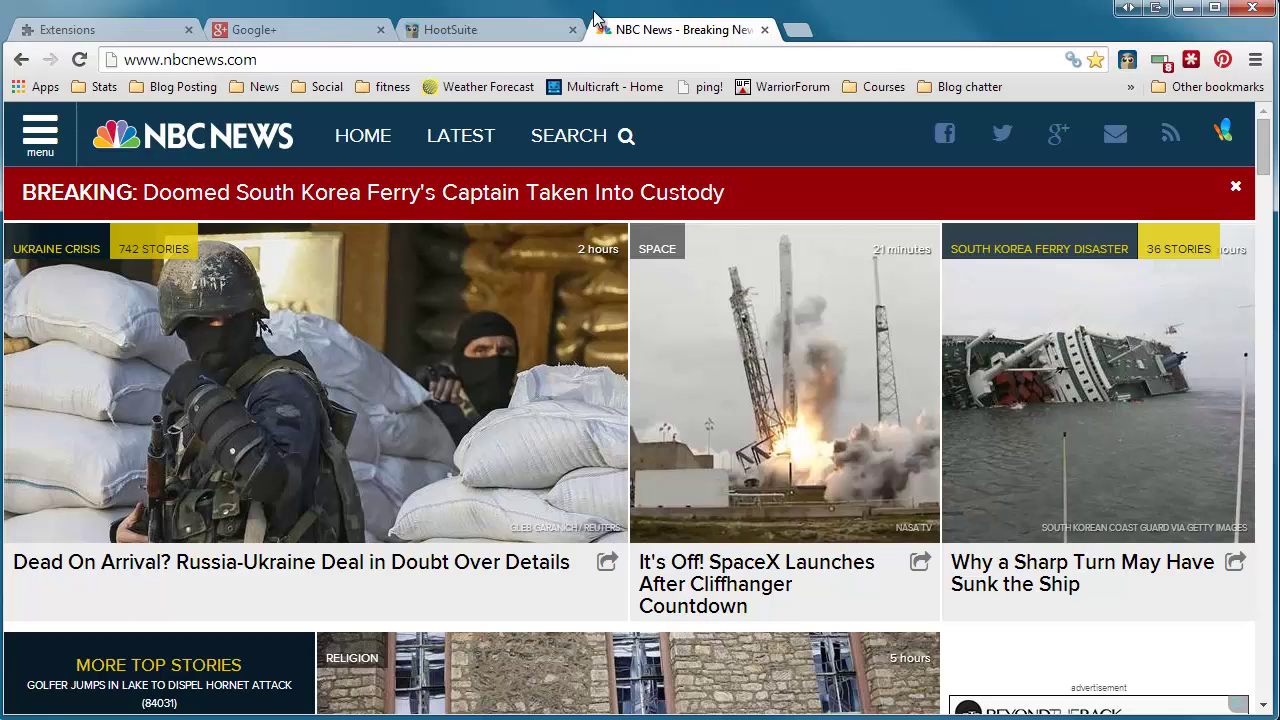
- Enable the Shortcuts for Google extension on the Extensions page and view its popup of Google service shortcuts
{"action": "left_click", "coordinate": [1253, 61]}
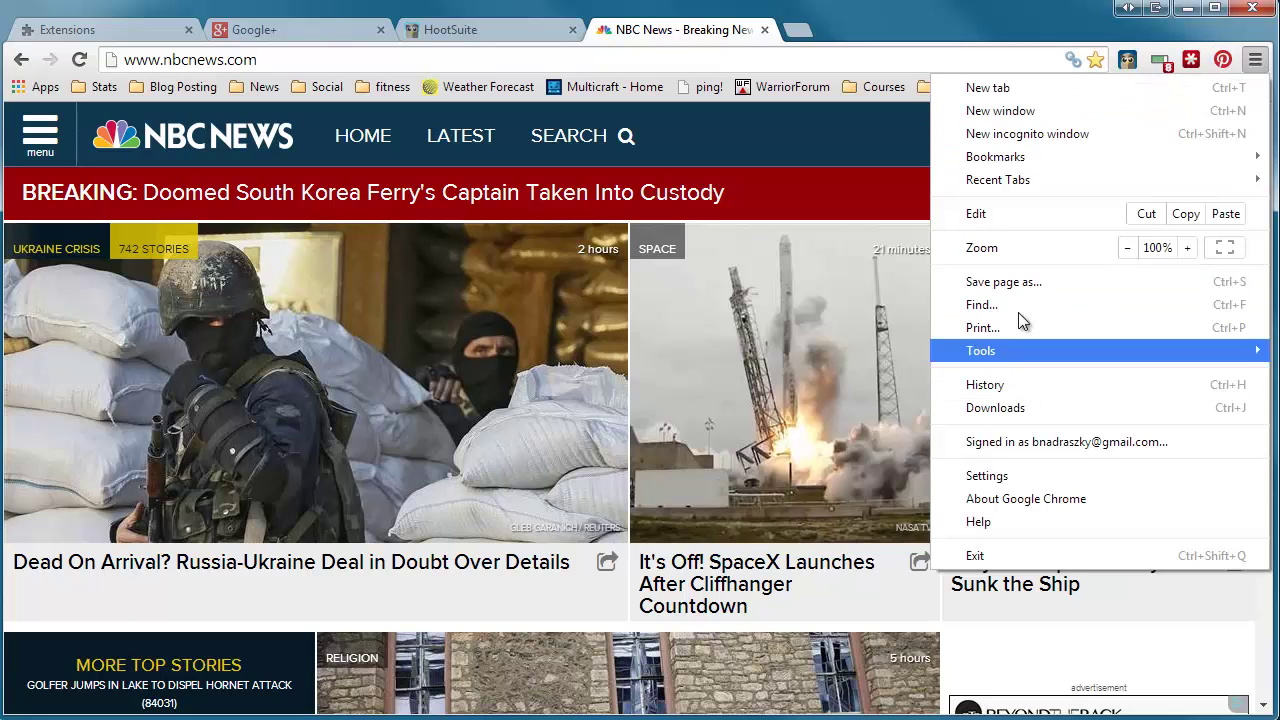
{"action": "left_click", "coordinate": [149, 33]}
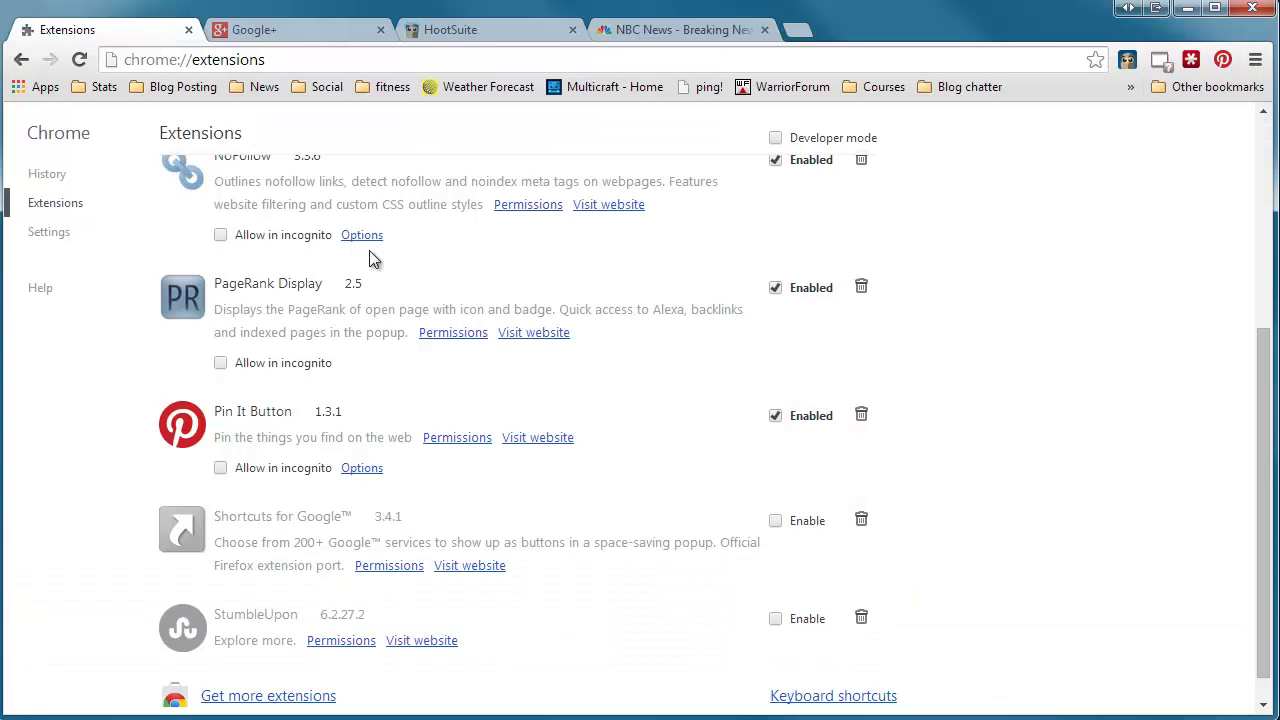
{"action": "scroll", "coordinate": [578, 397], "scroll_direction": "down", "scroll_amount": 1}
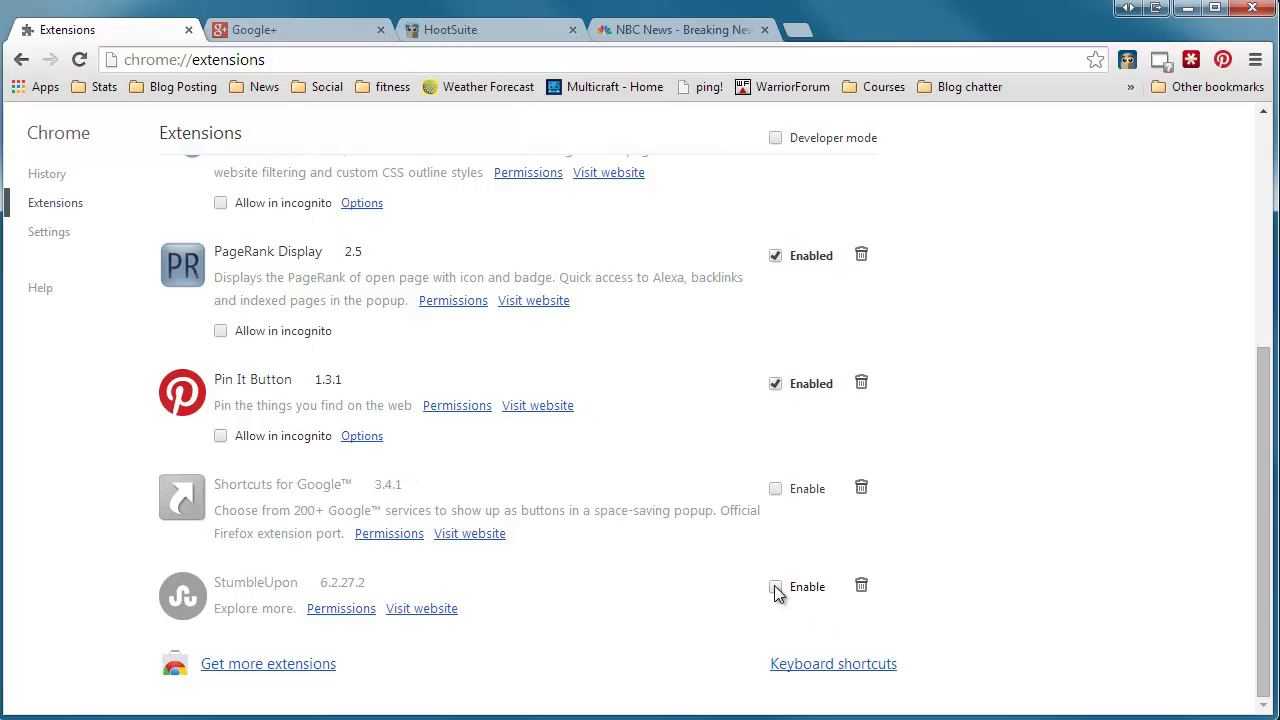
{"action": "left_click", "coordinate": [775, 488]}
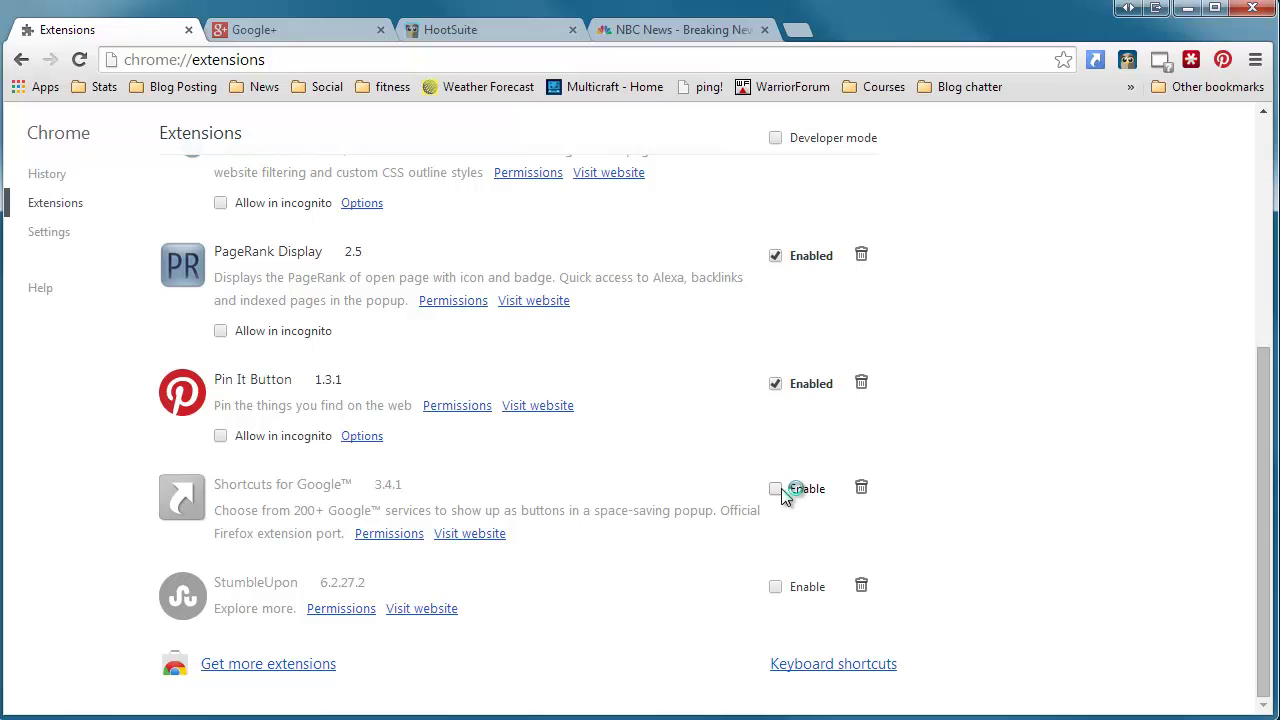
{"action": "left_click", "coordinate": [1095, 60]}
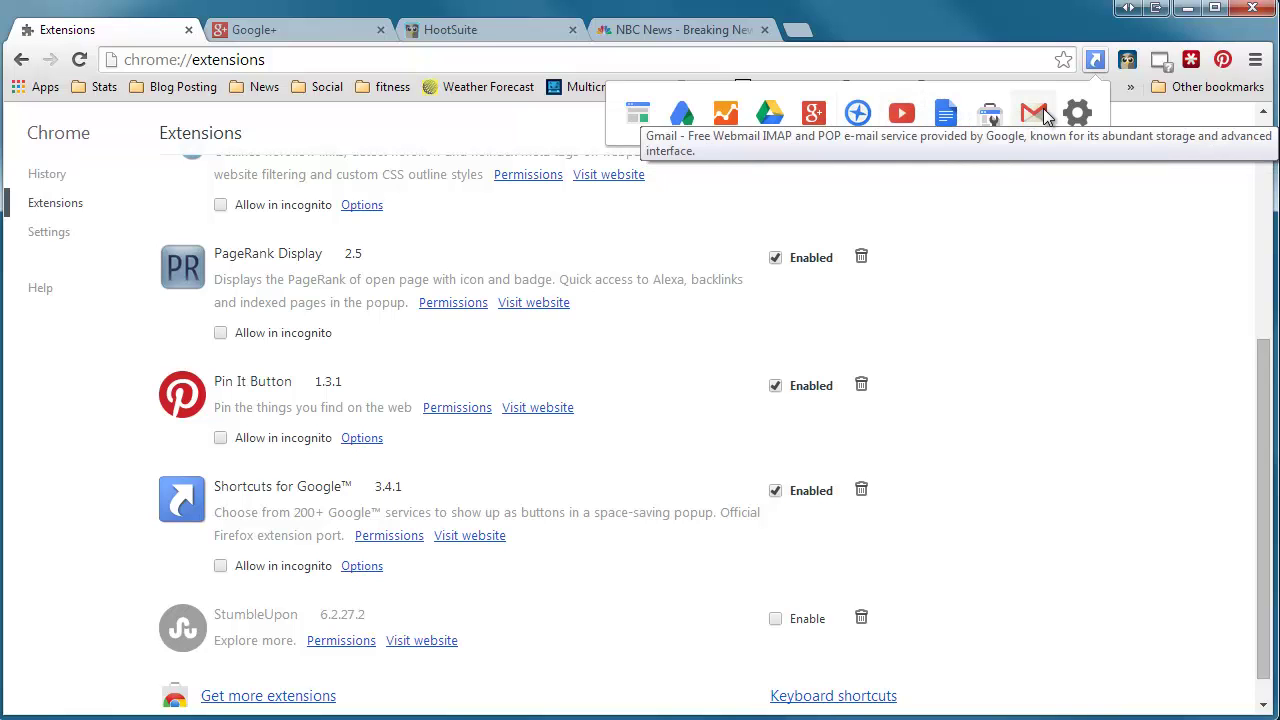
{"action": "left_click", "coordinate": [1062, 262]}
- Enable the StumbleUpon extension and sign in to StumbleUpon with the prefilled account credentials
{"action": "scroll", "coordinate": [380, 380], "scroll_direction": "down", "scroll_amount": 1}
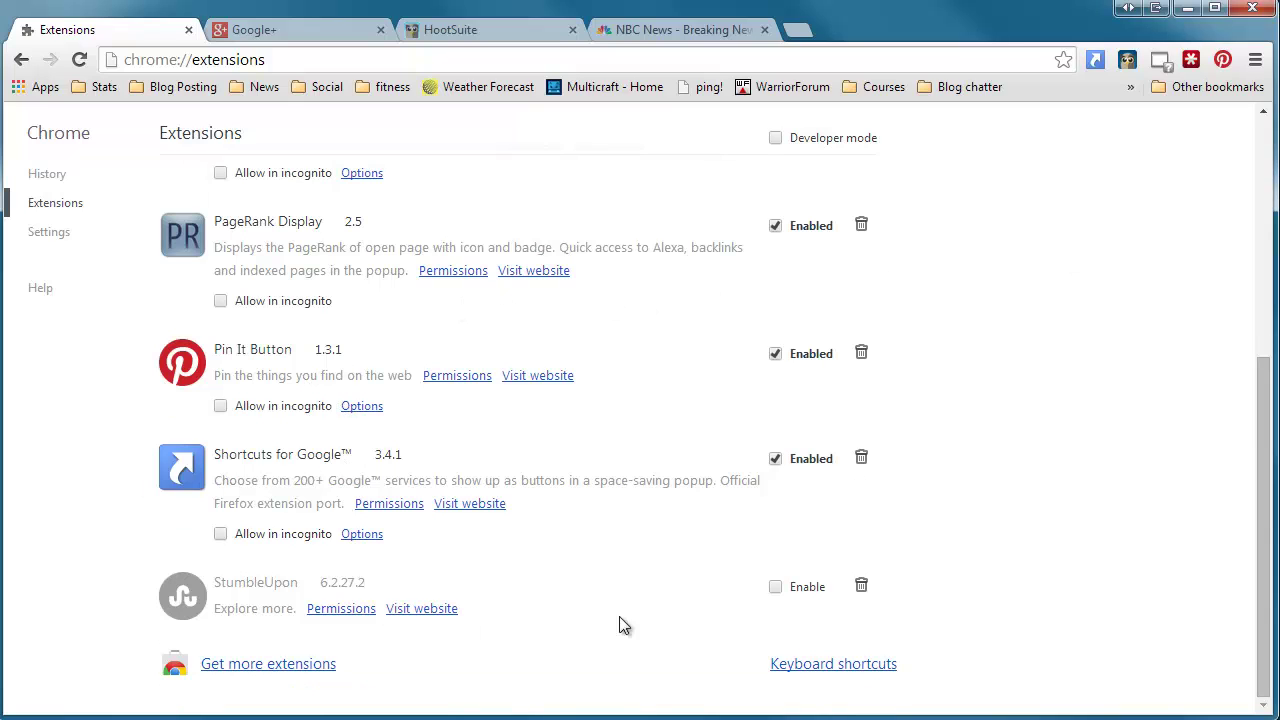
{"action": "left_click", "coordinate": [777, 588]}
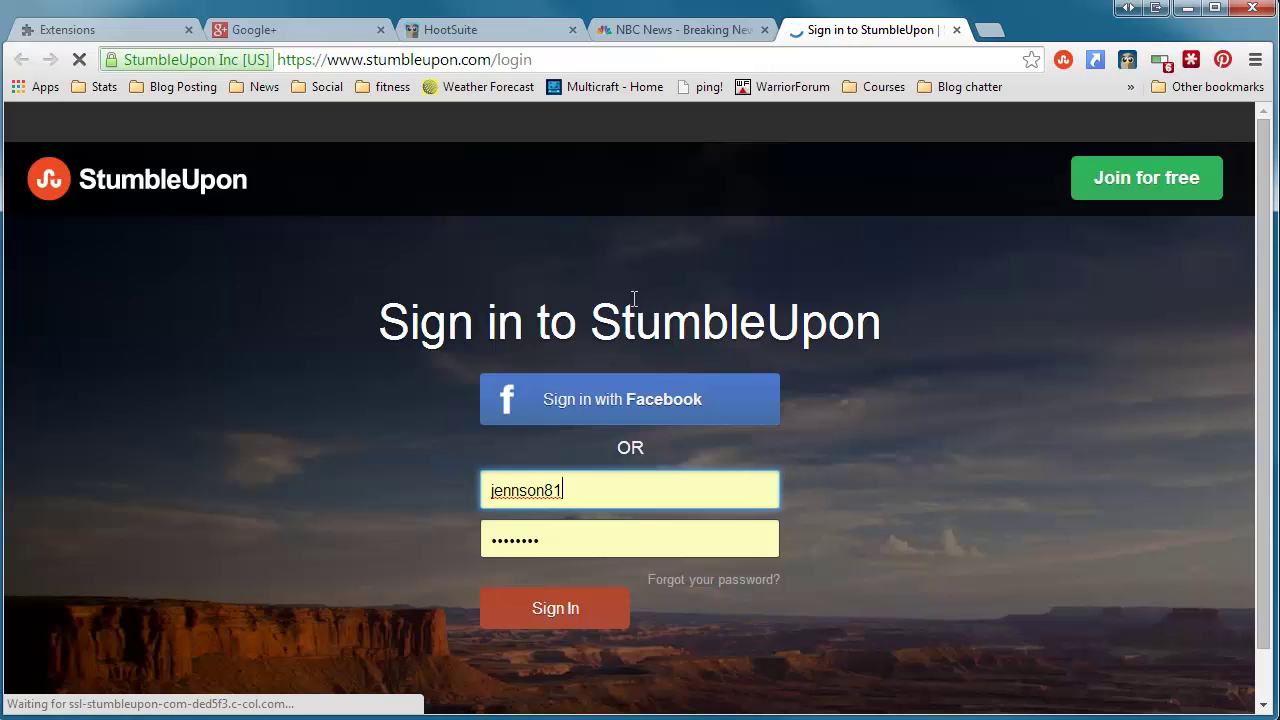
{"action": "left_click", "coordinate": [554, 607]}
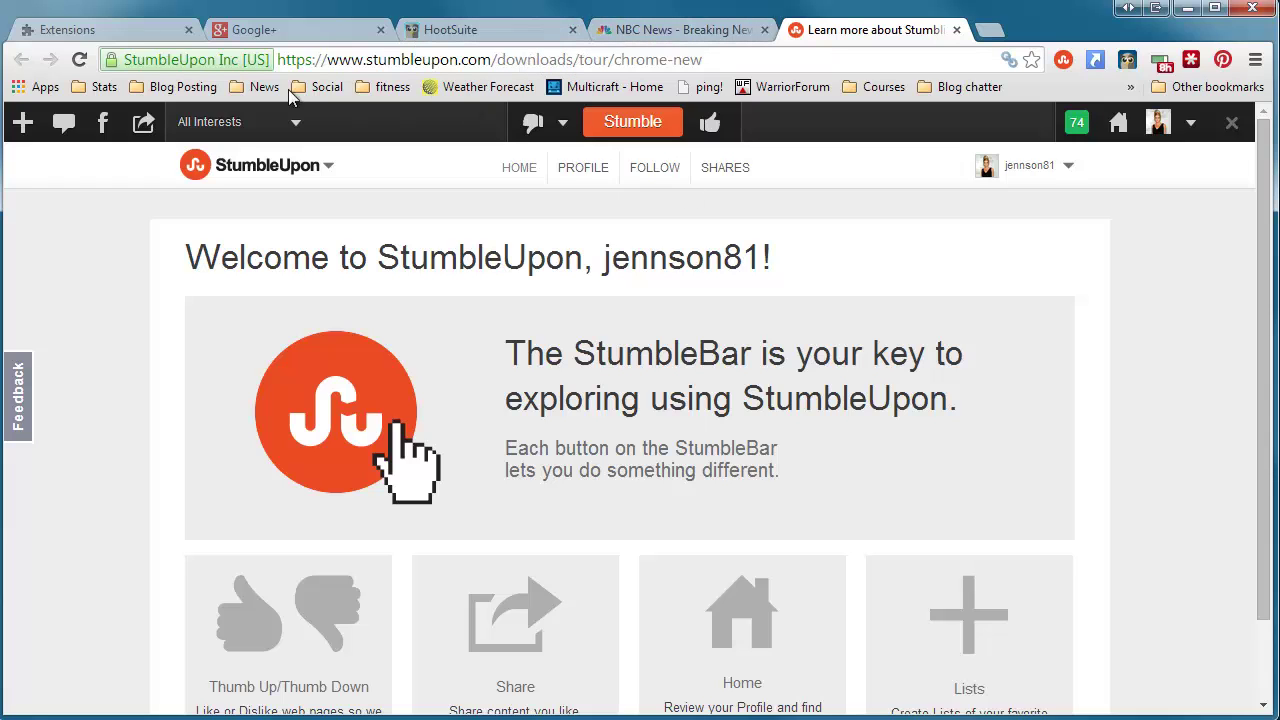
{"action": "left_click", "coordinate": [256, 31]}
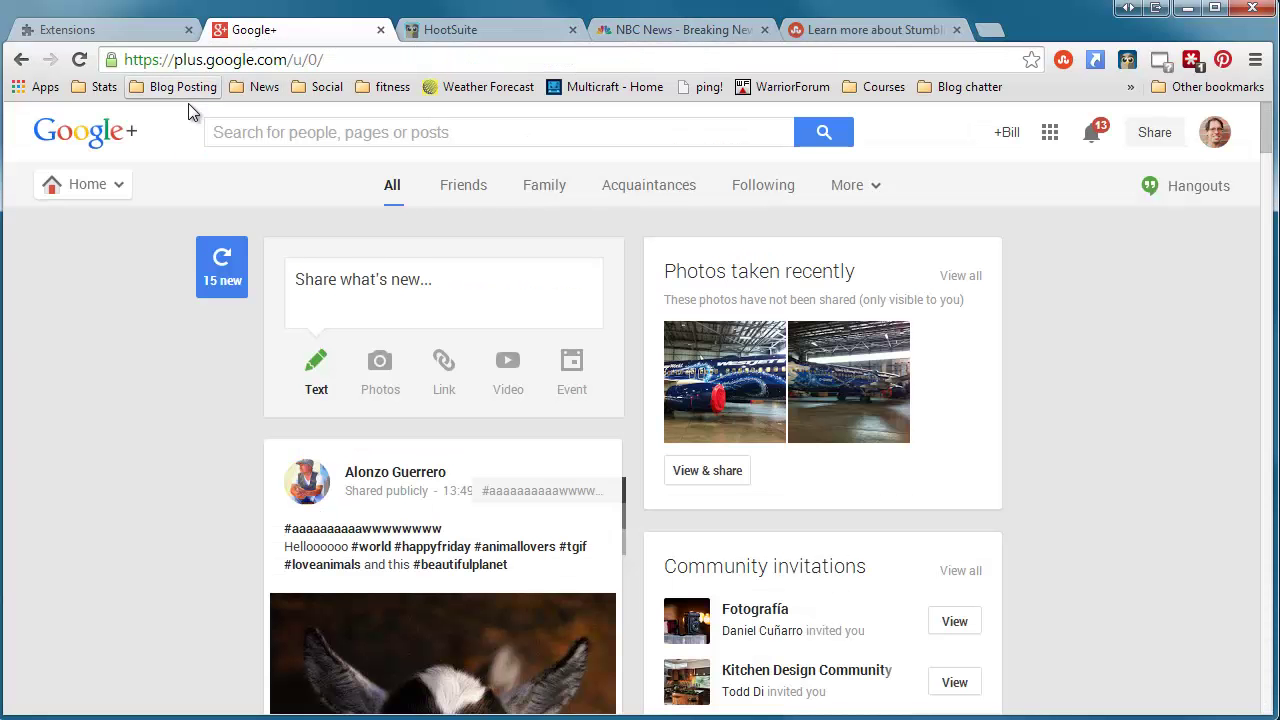
{"action": "left_click", "coordinate": [350, 50]}
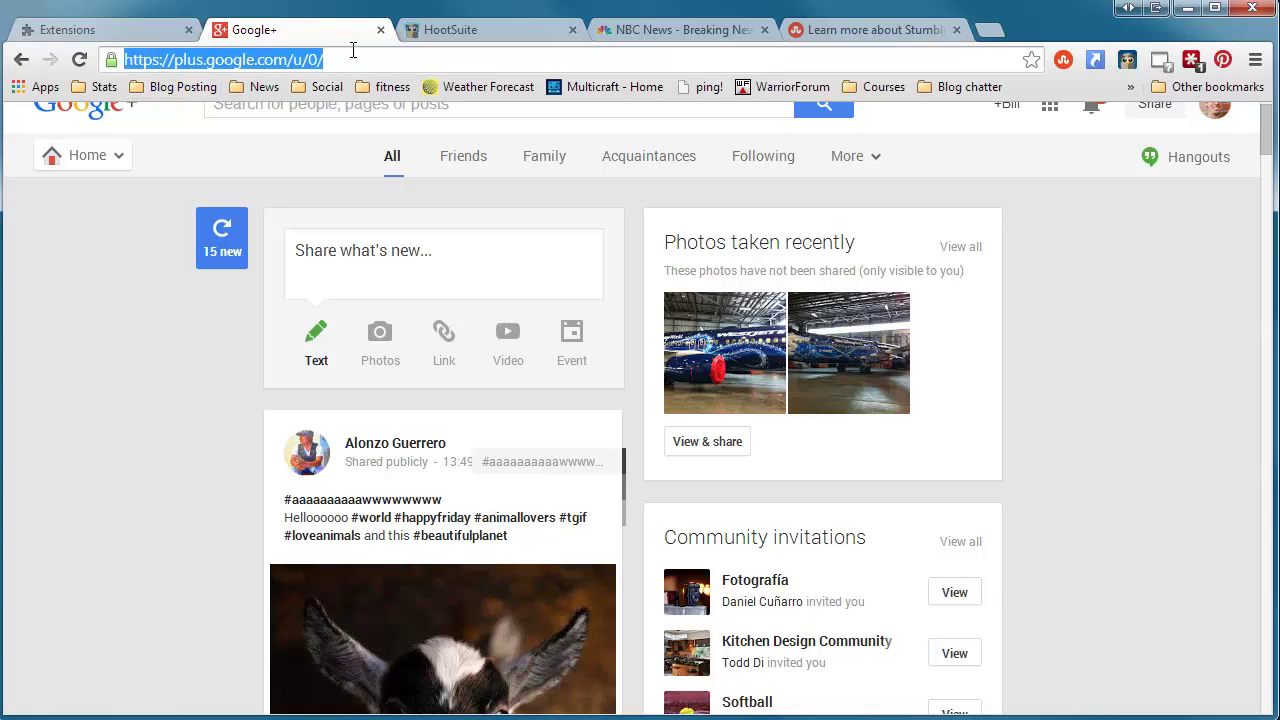
{"action": "type", "text": "www.fitnes"}
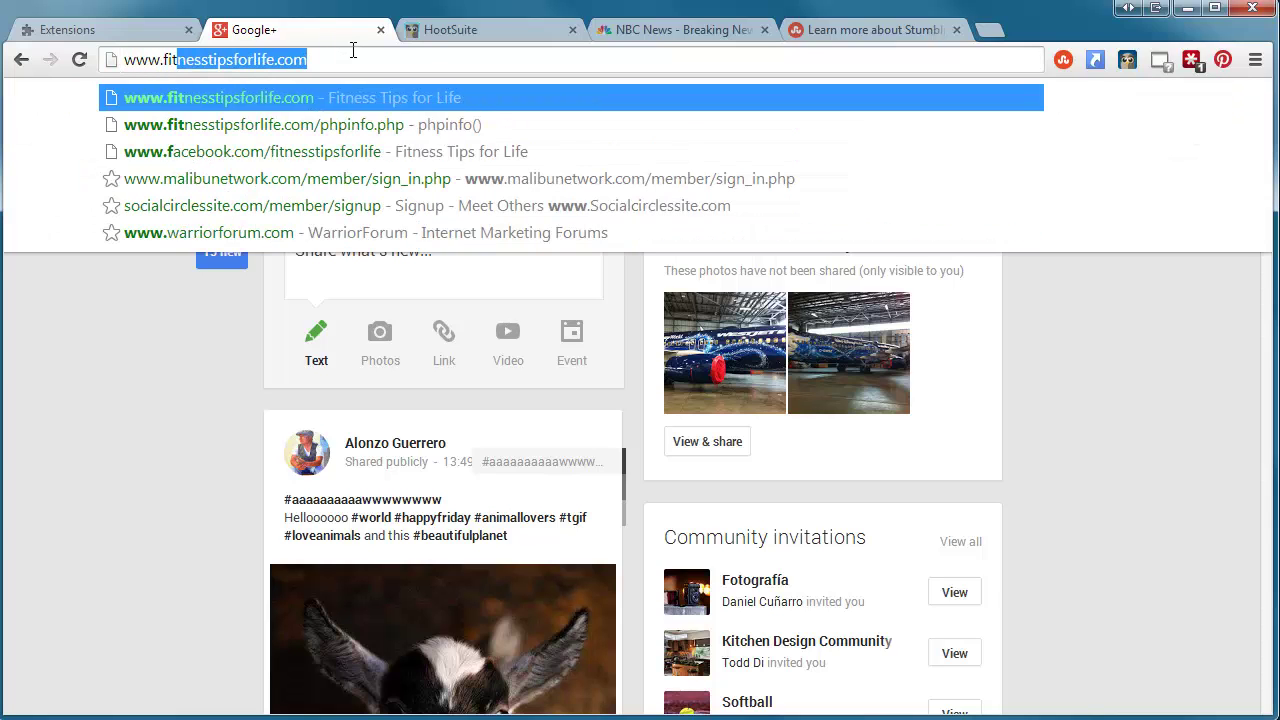
{"action": "type", "text": "stips"}
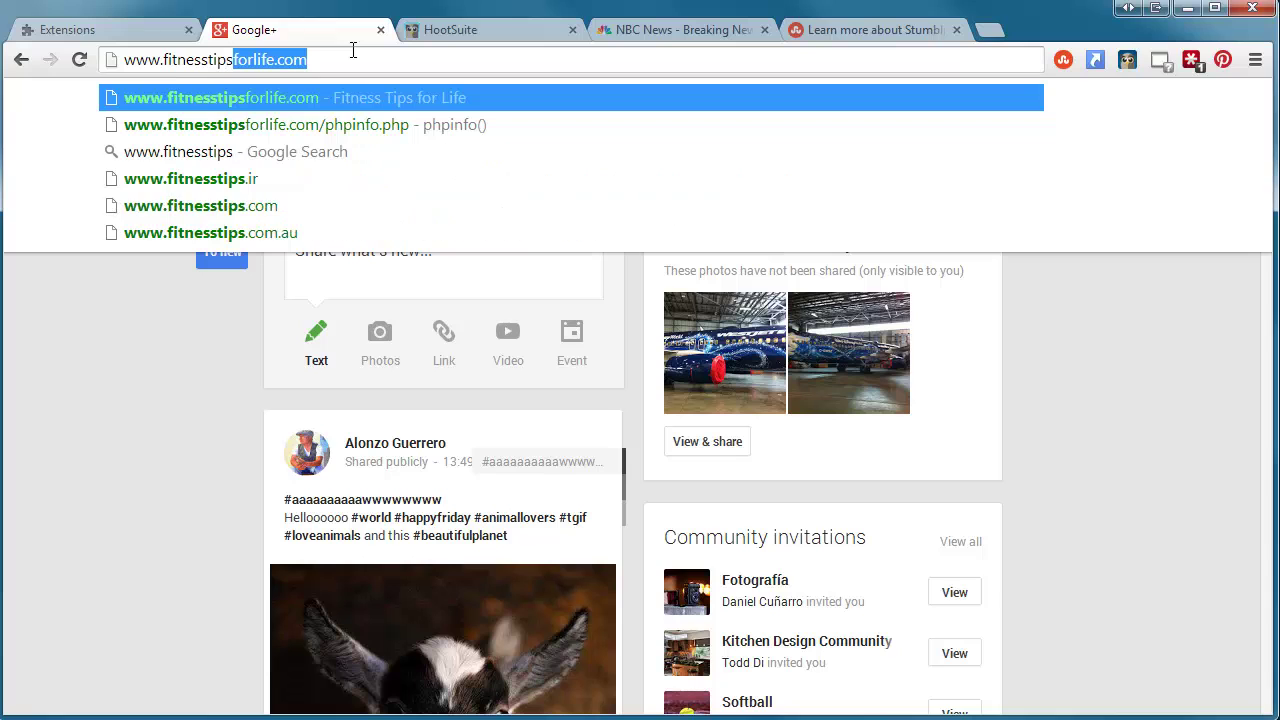
{"action": "key", "text": "Return"}
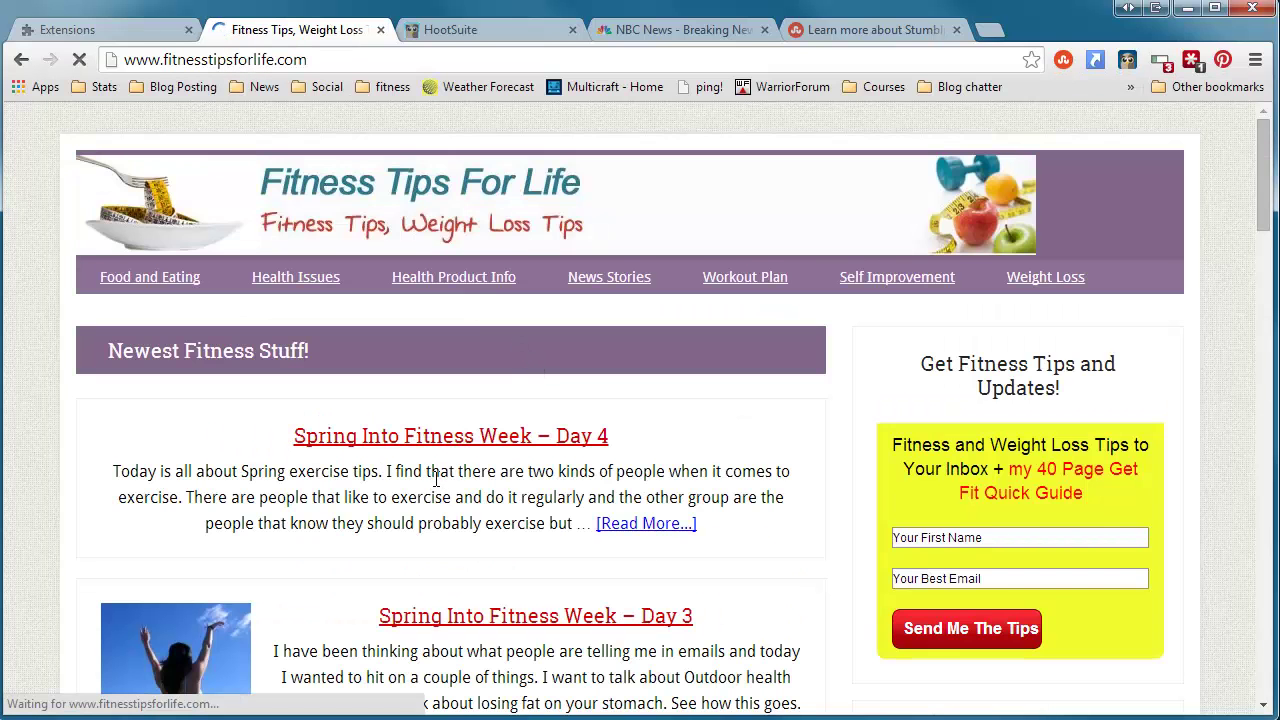
{"action": "left_click", "coordinate": [444, 441]}
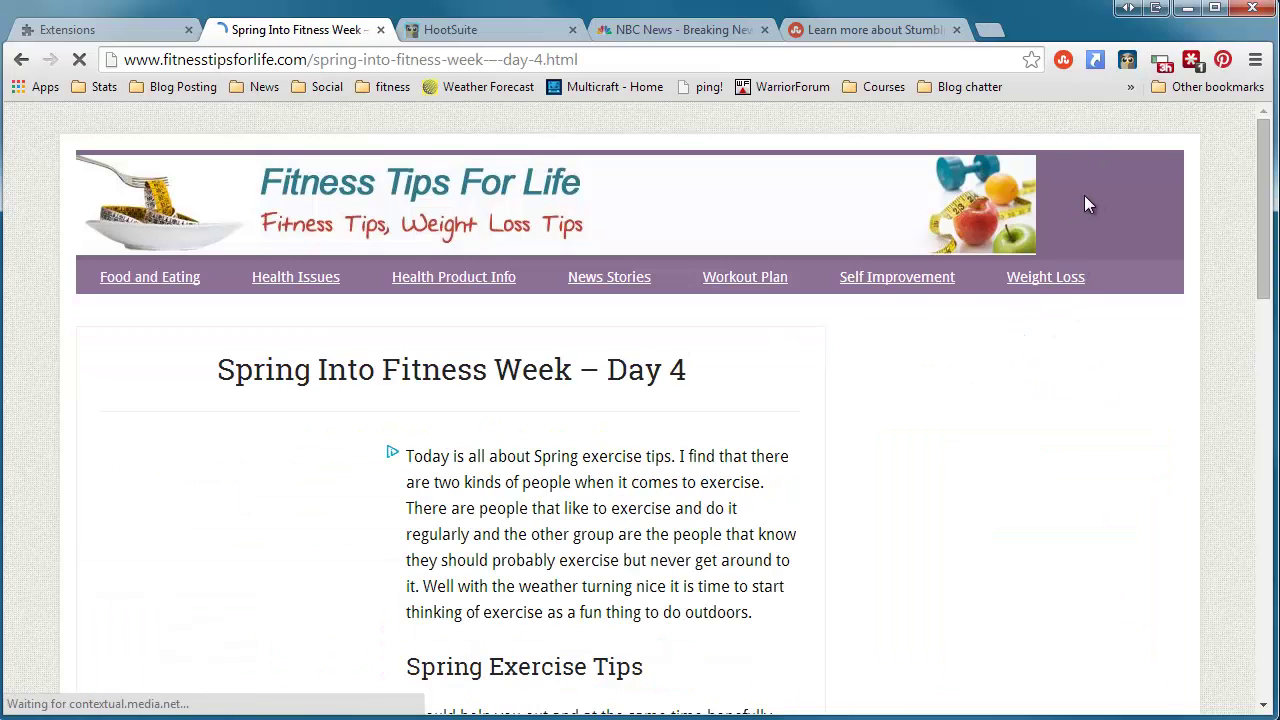
- Give the fitness post a thumbs-up through the StumbleBar and set its interest to Fitness in the submission form
{"action": "left_click", "coordinate": [1068, 60]}
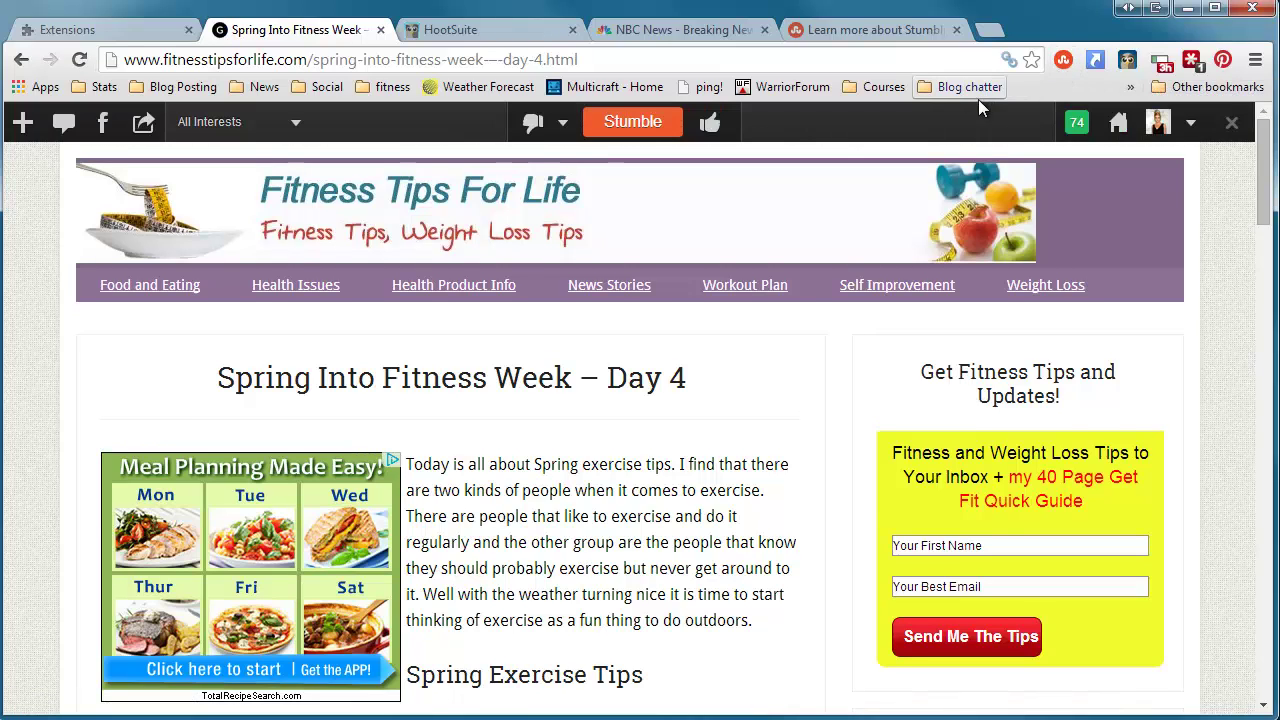
{"action": "left_click", "coordinate": [709, 123]}
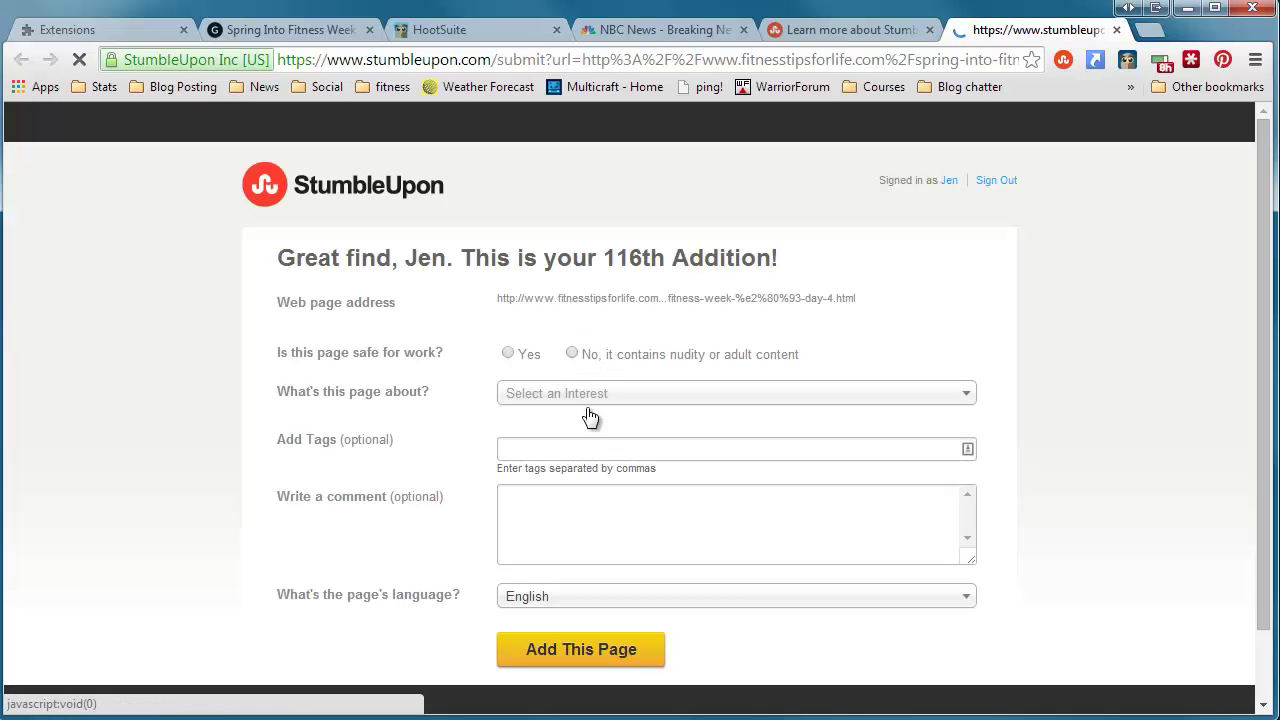
{"action": "left_click", "coordinate": [586, 393]}
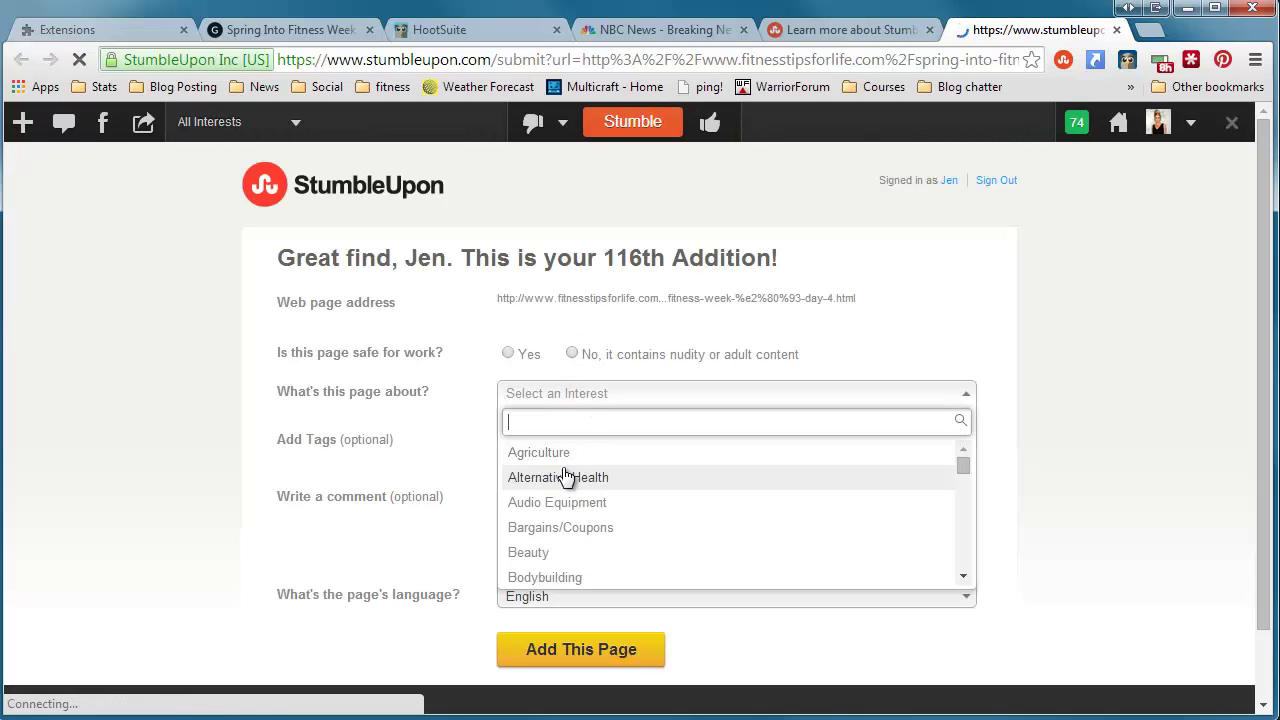
{"action": "scroll", "coordinate": [565, 477], "scroll_direction": "down", "scroll_amount": 10}
{"action": "scroll", "coordinate": [565, 477], "scroll_direction": "down", "scroll_amount": 8}
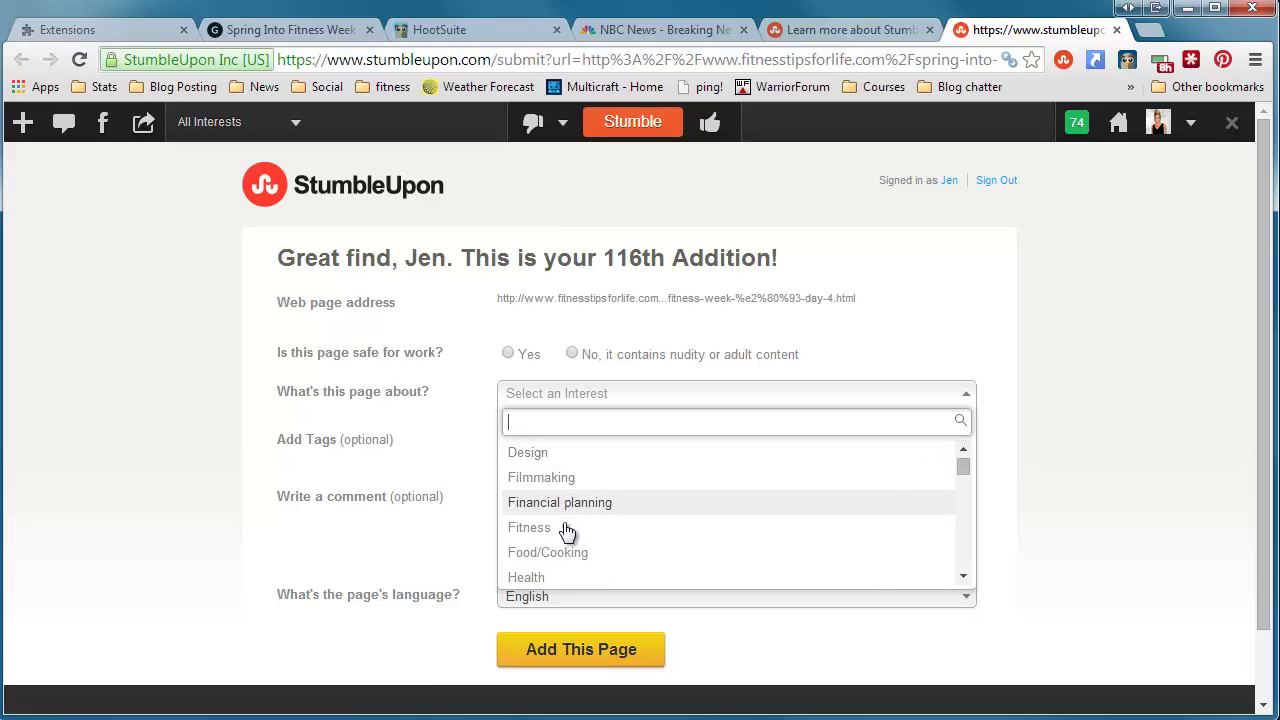
{"action": "left_click", "coordinate": [530, 528]}
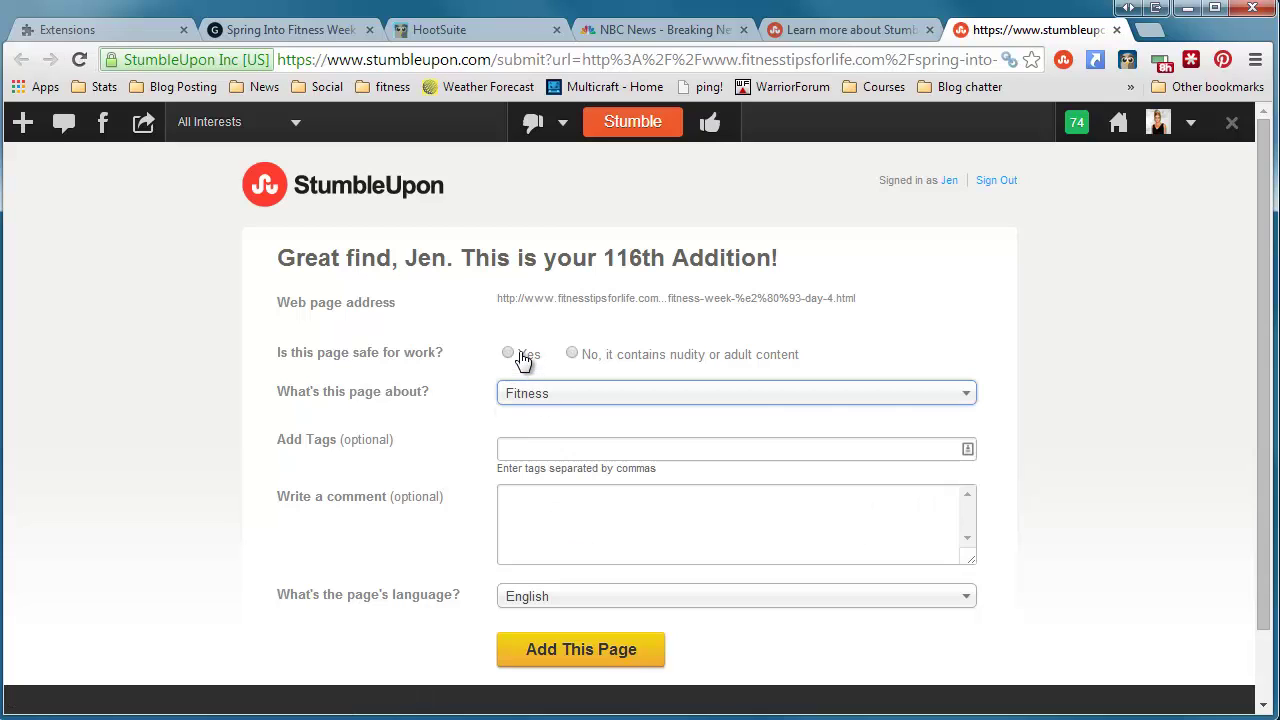
- Mark the page as safe for work, enter tags including goals and fitness, and add the page to StumbleUpon
{"action": "left_click", "coordinate": [524, 358]}
{"action": "left_click", "coordinate": [547, 451]}
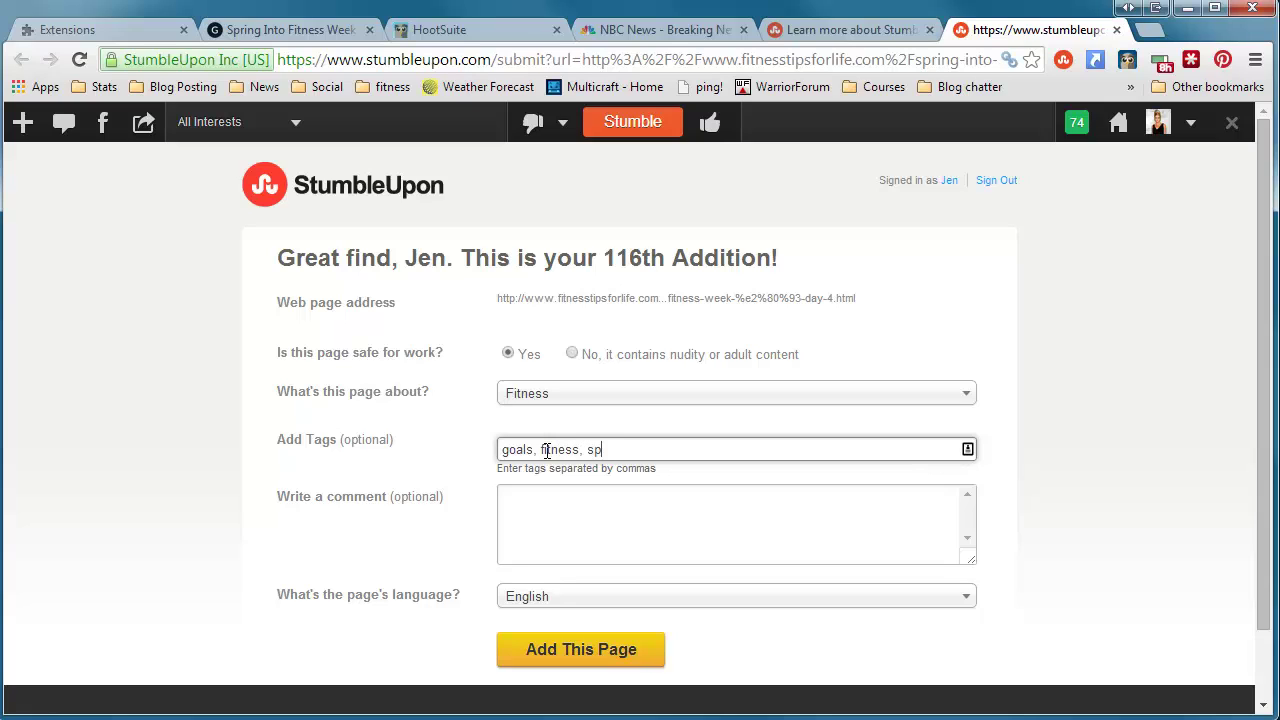
{"action": "left_click", "coordinate": [622, 655]}
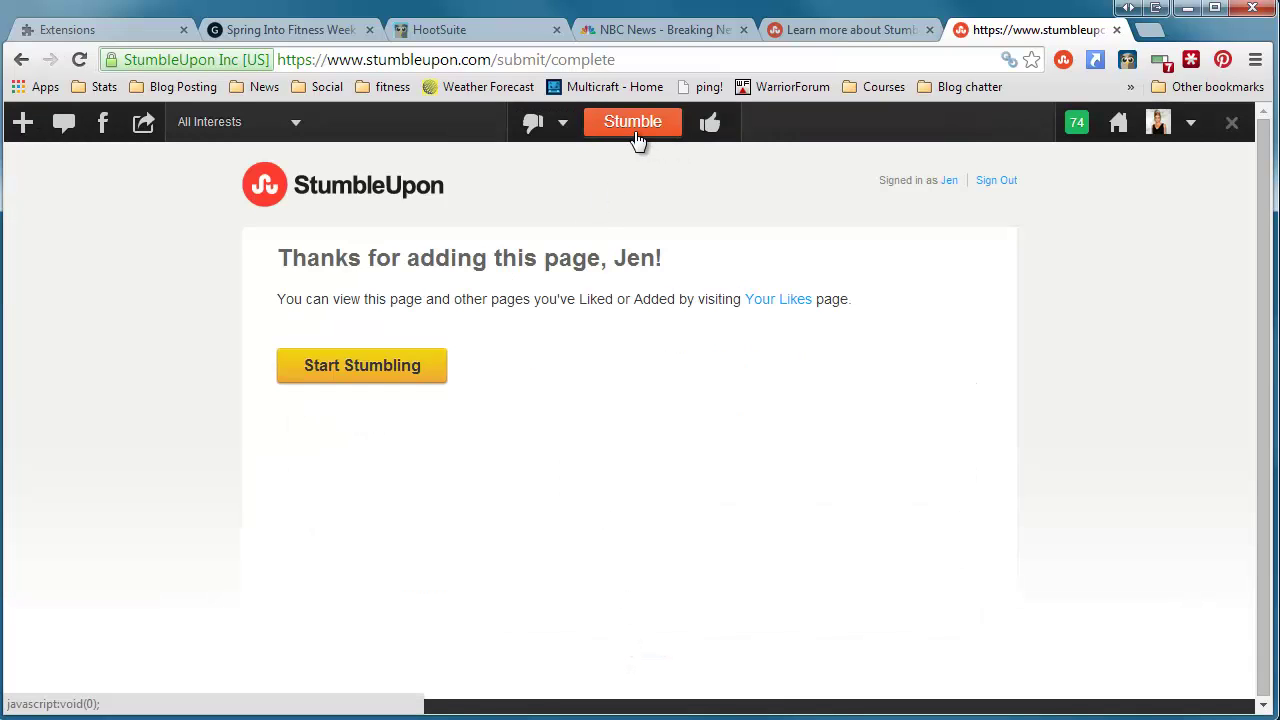
- Stumble to a suggested page, check the StumbleUpon welcome page, and return to the stumbled page
{"action": "left_click", "coordinate": [634, 131]}
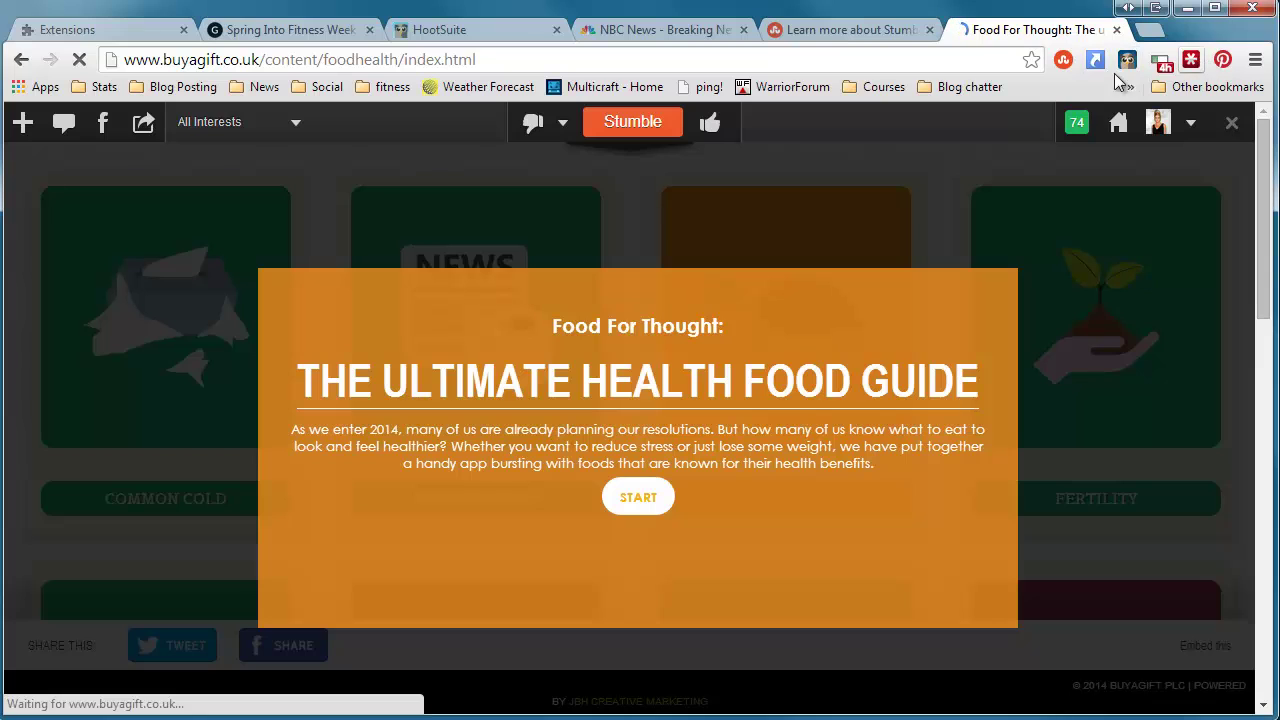
{"action": "left_click", "coordinate": [845, 30]}
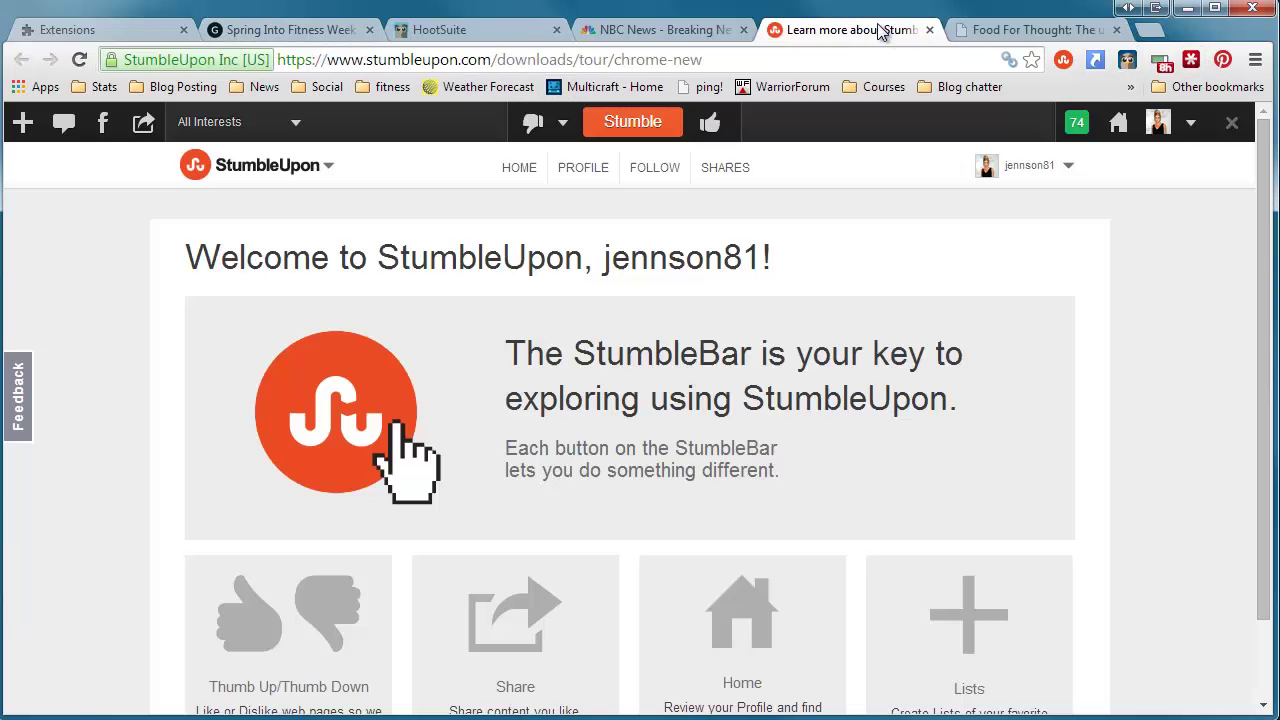
{"action": "left_click", "coordinate": [1006, 33]}
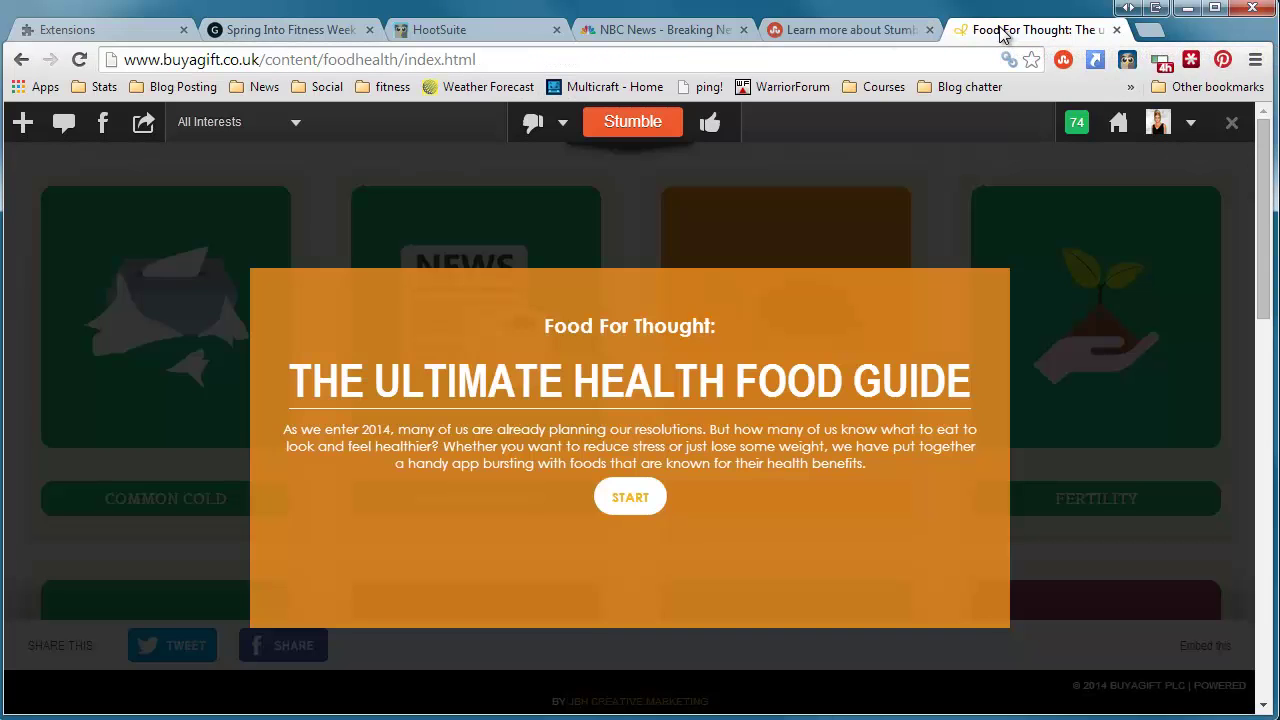